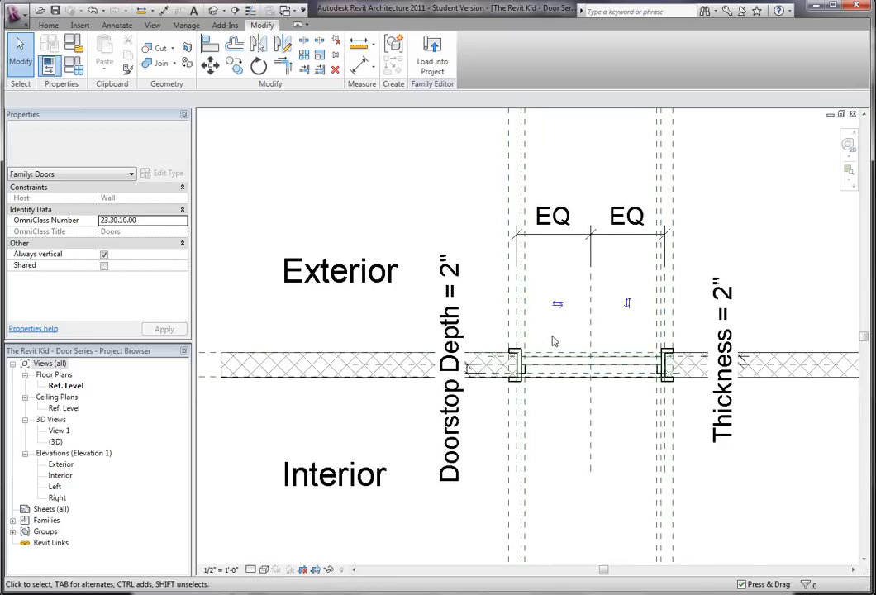
- Draw a short horizontal reference plane along the wall's centre line, crossing the right door jamb
scroll(525, 349, "up", 1)
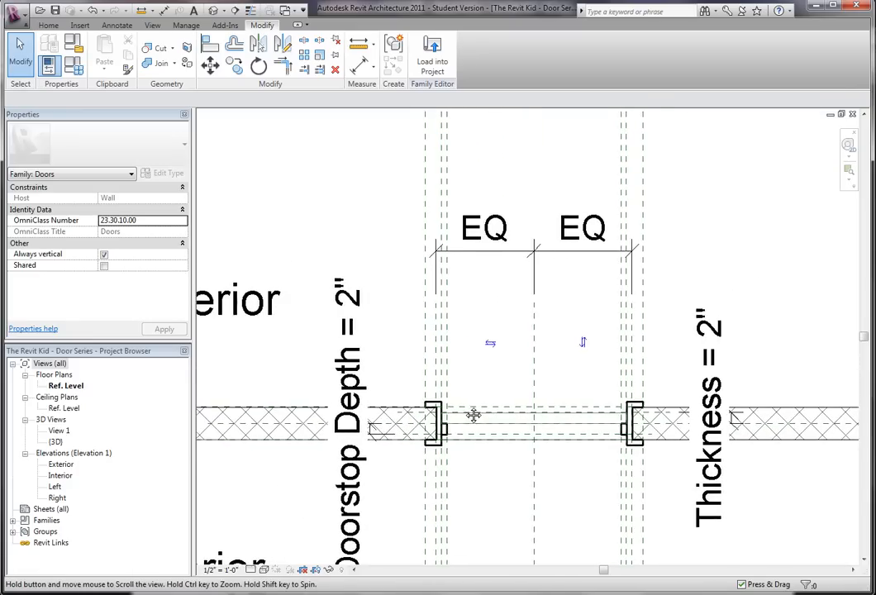
scroll(465, 411, "up", 1)
scroll(465, 411, "up", 2)
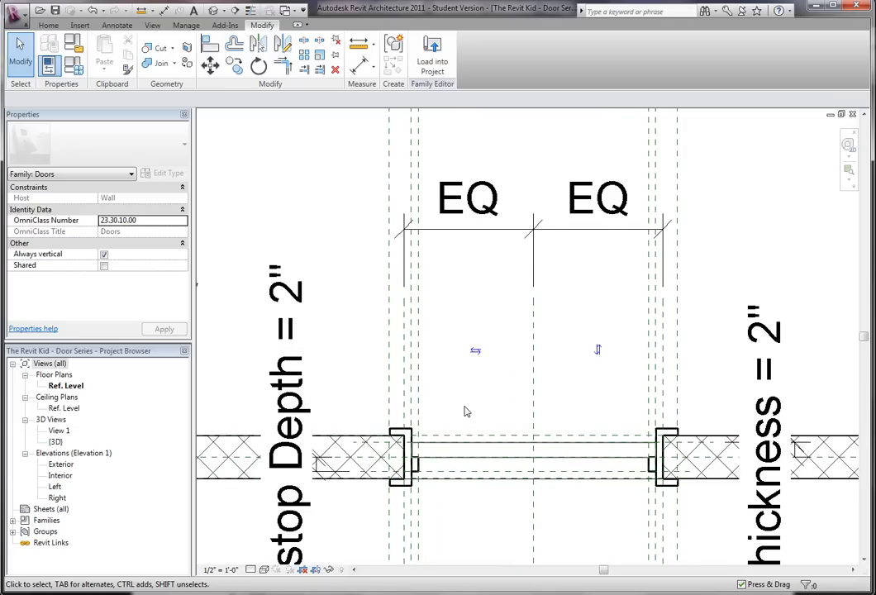
scroll(465, 417, "down", 2)
scroll(454, 428, "up", 1)
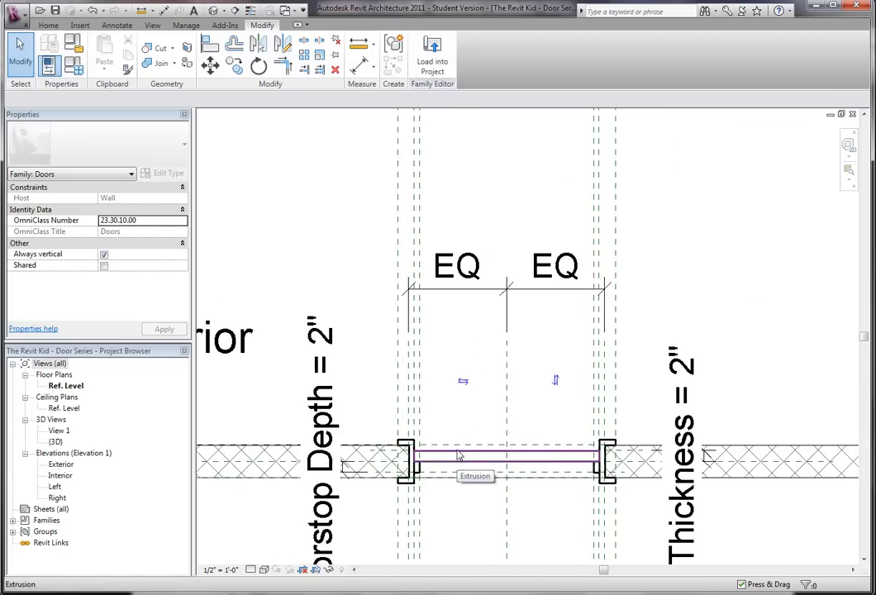
middle_click_drag(457, 424, 429, 418)
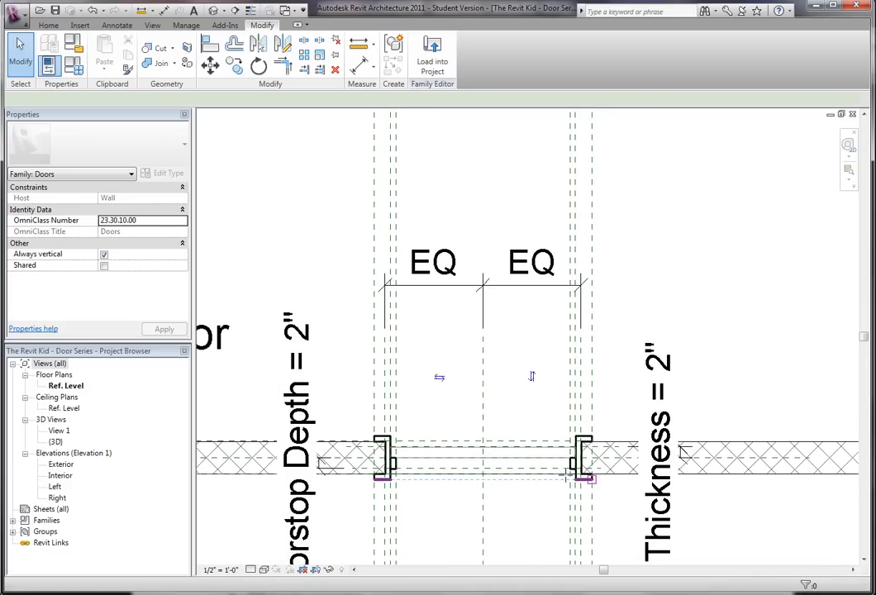
key("o")
key("Escape")
key("r")
key("p")
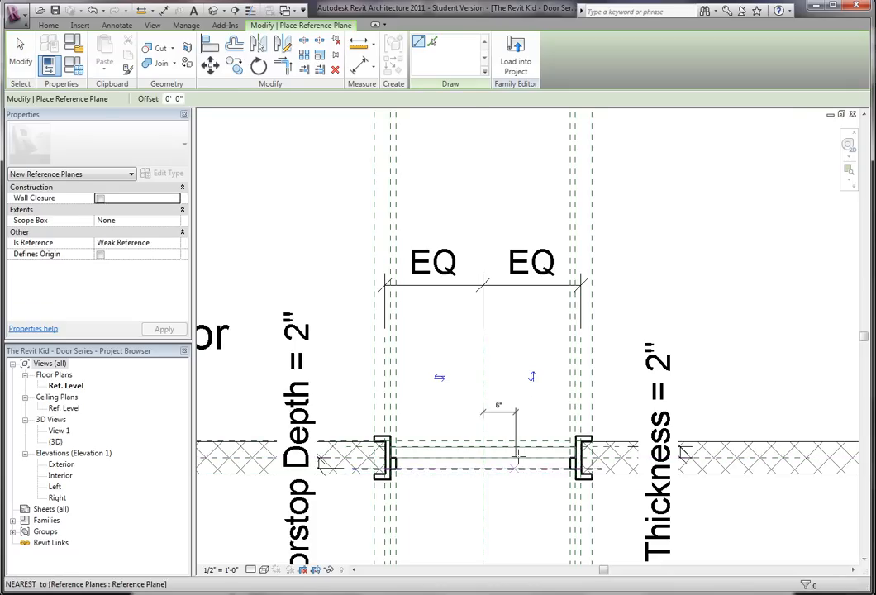
scroll(512, 450, "up", 2)
left_click(505, 443)
left_click(661, 443)
key("Escape")
key("Escape")
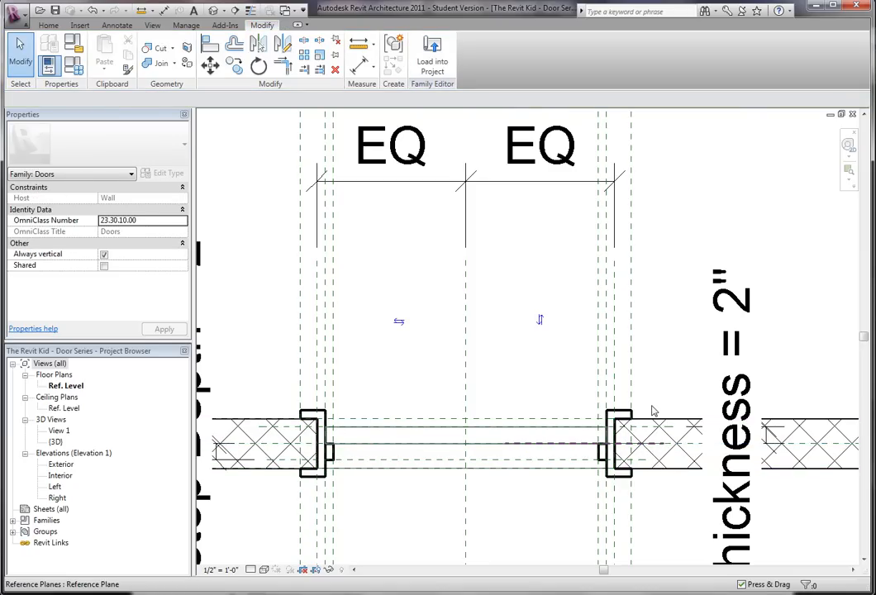
- Move the new reference plane 3' straight up from the wall's centre line
left_click(653, 411)
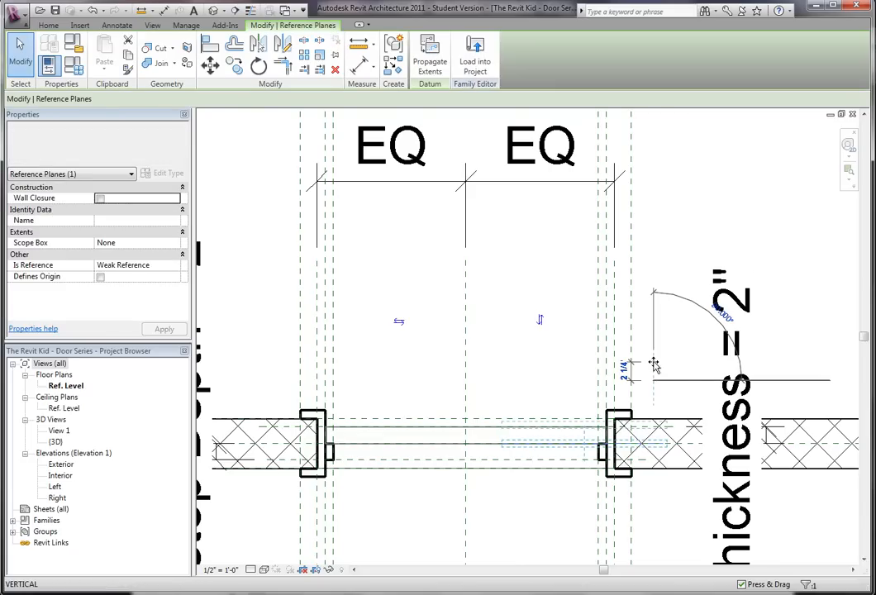
type("3")
key("Return")
key("Escape")
- Place an aligned dimension between the Center (Front/Back) plane and the new reference plane above the wall, beside the Thickness dimension
scroll(657, 398, "down", 1)
middle_click_drag(658, 403, 651, 439)
key("d")
key("i")
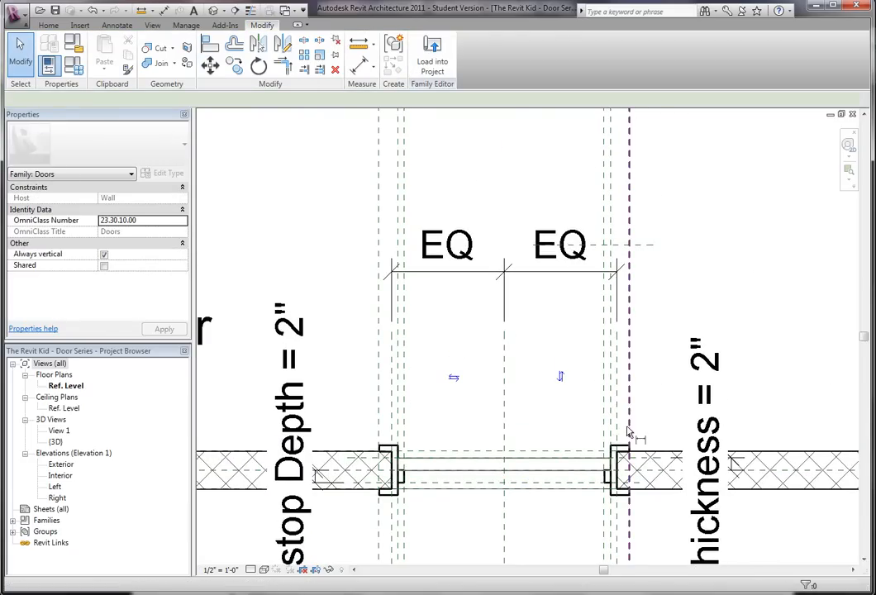
key("Tab")
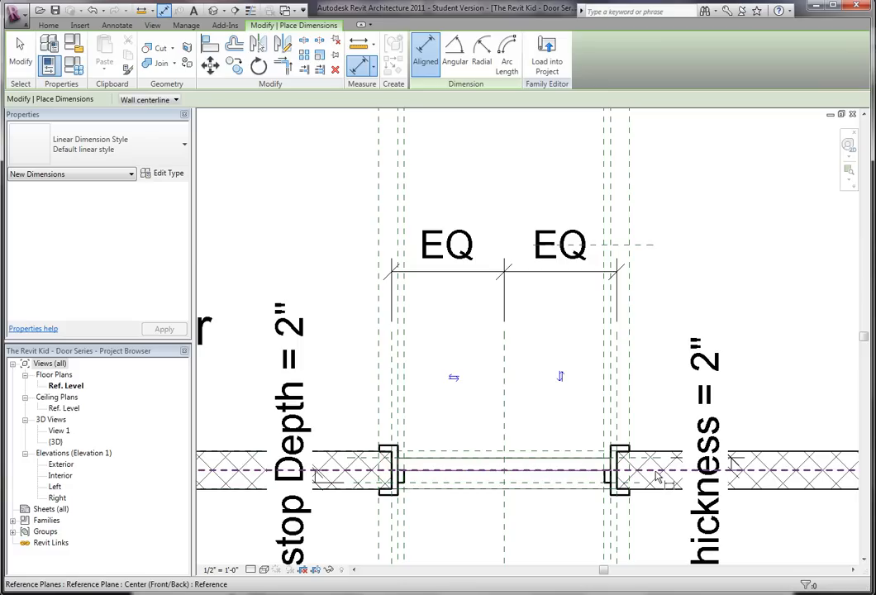
left_click(659, 477)
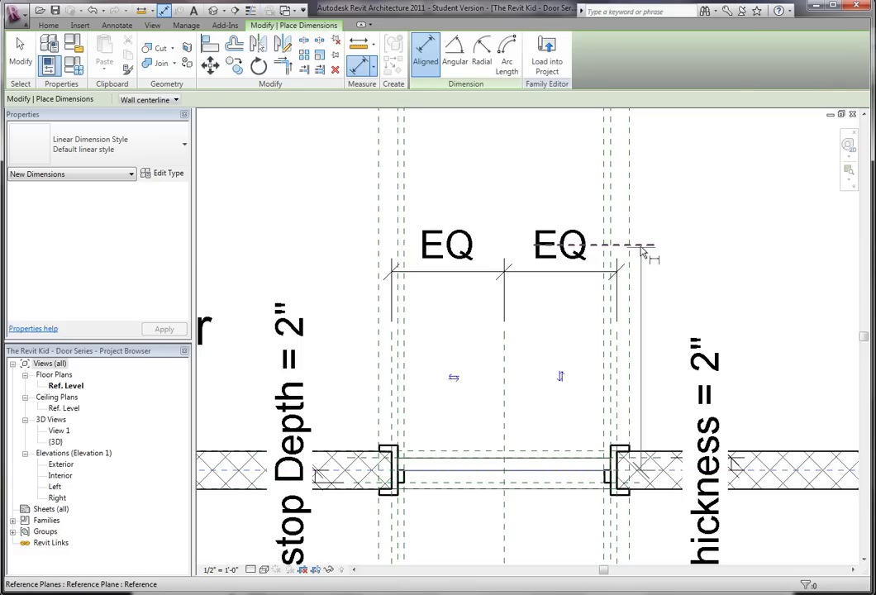
left_click(644, 250)
middle_click_drag(748, 272, 631, 280)
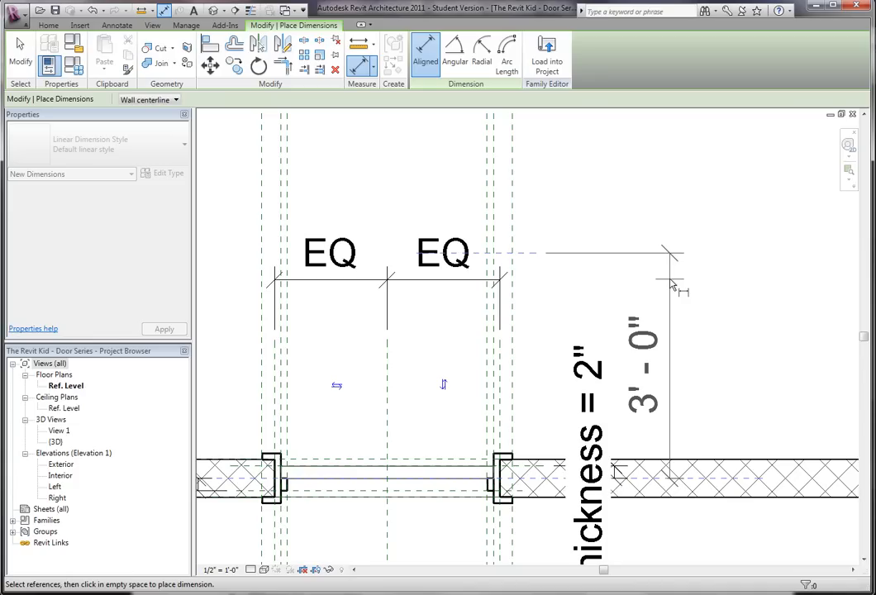
left_click(671, 285)
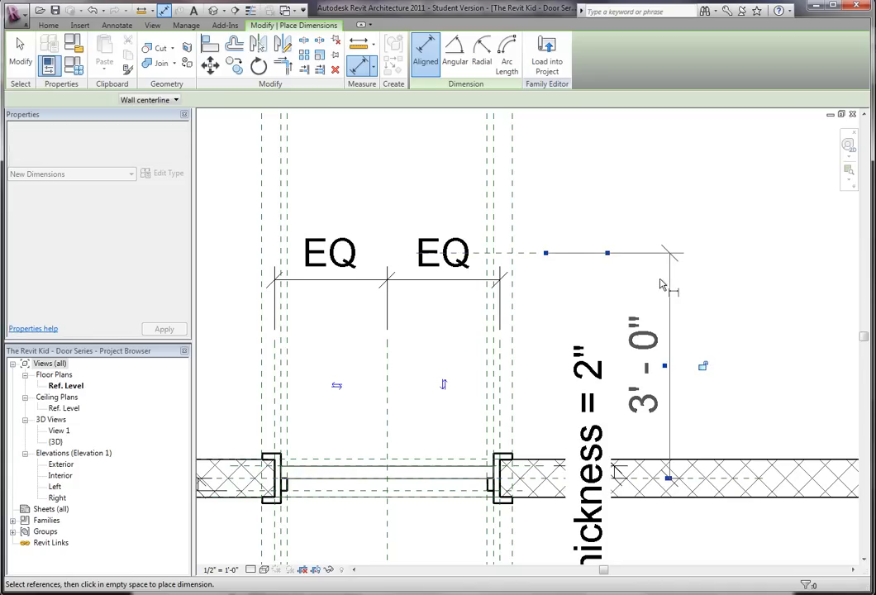
key("Escape")
key("Escape")
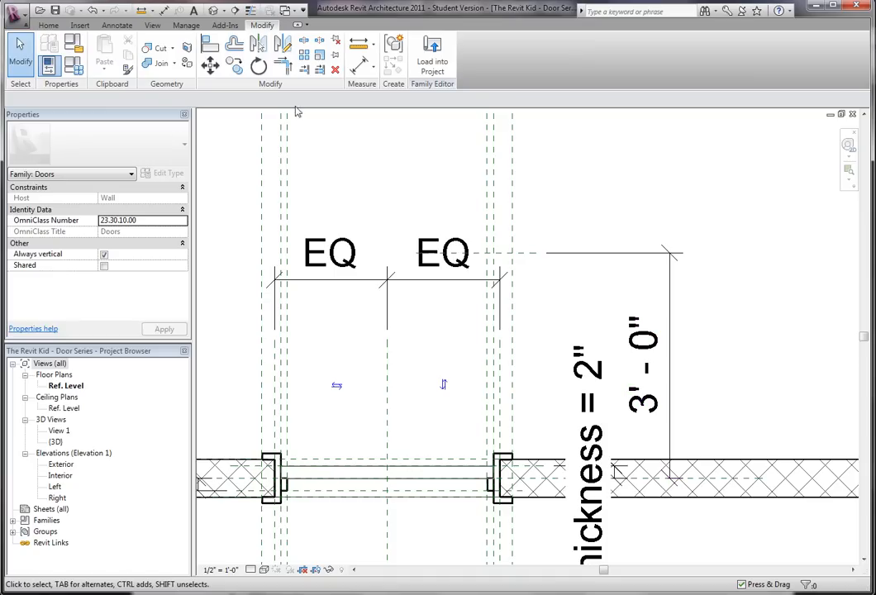
- Label the new vertical dimension with the Width parameter
left_click(668, 263)
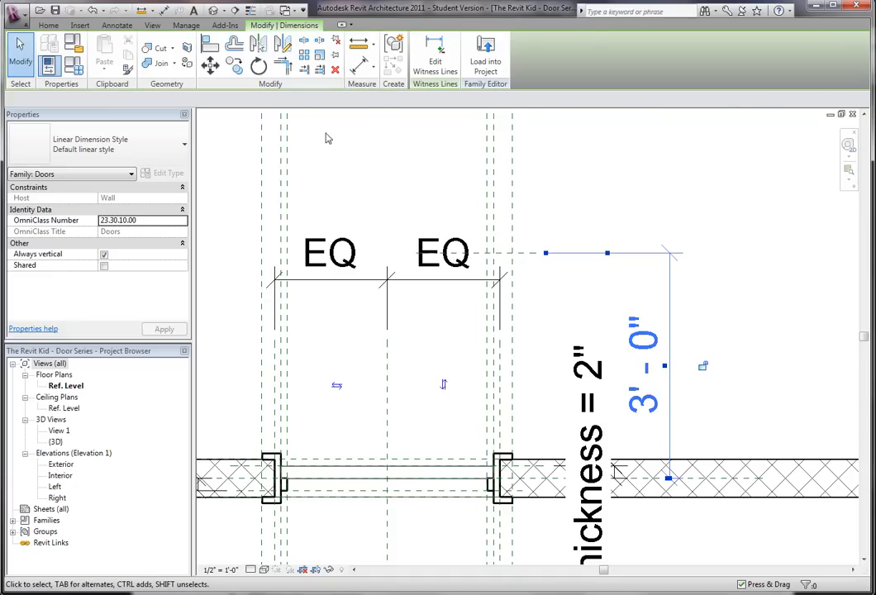
left_click(302, 100)
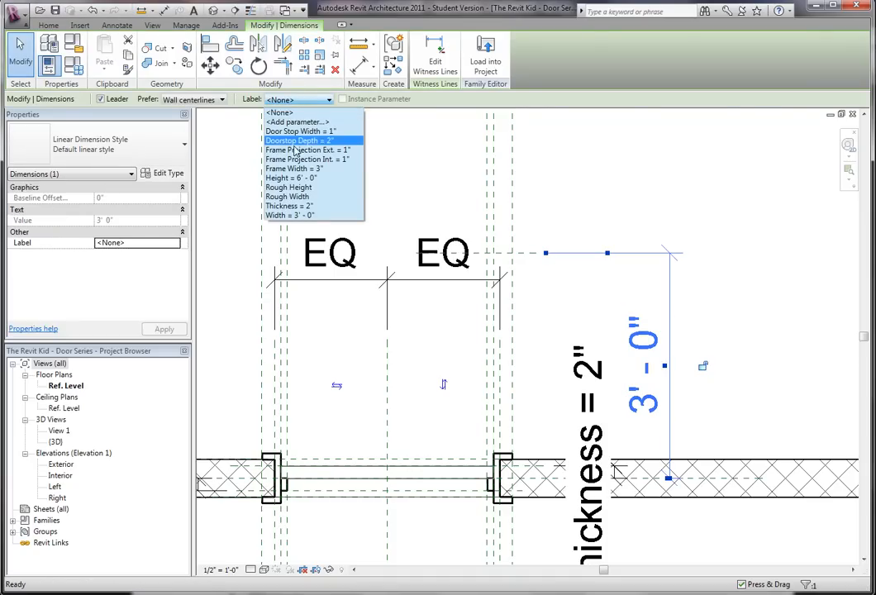
left_click(331, 215)
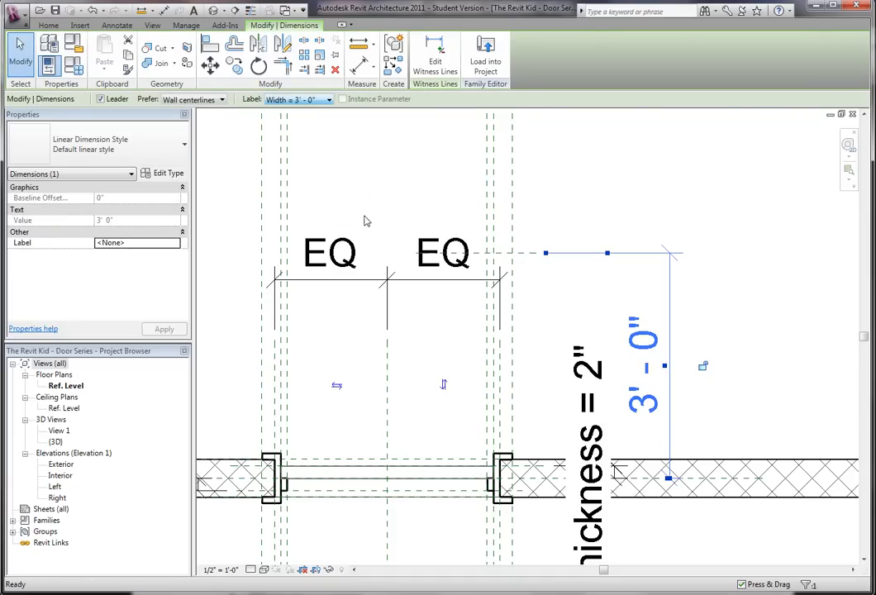
left_click(660, 195)
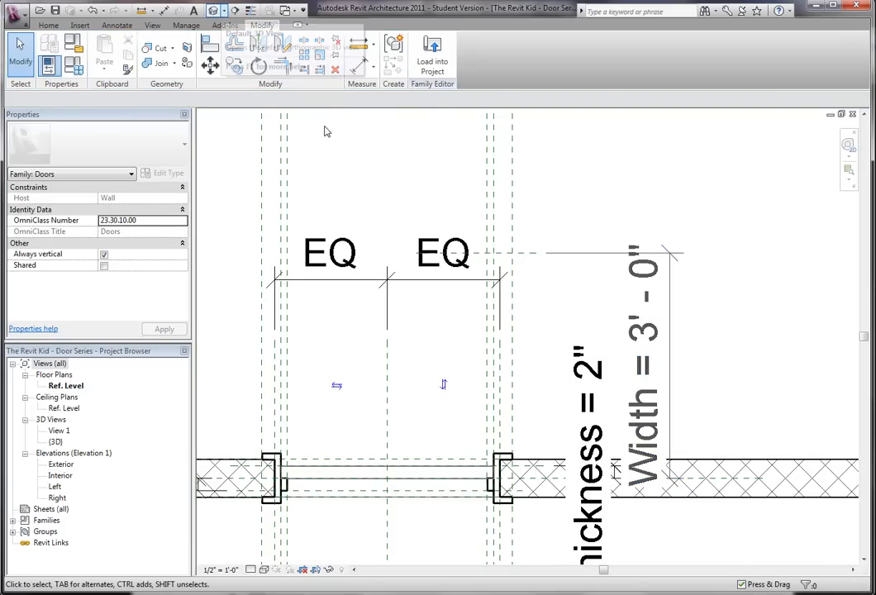
- Minimize the Project1 3D view, open the door family's default 3D view and tile it beside the floor plan
key("w")
key("t")
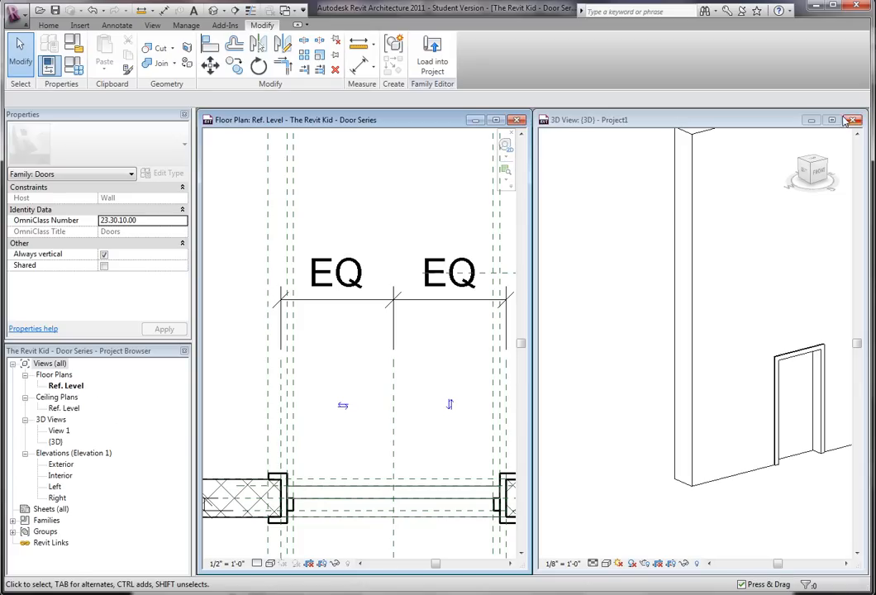
left_click(811, 122)
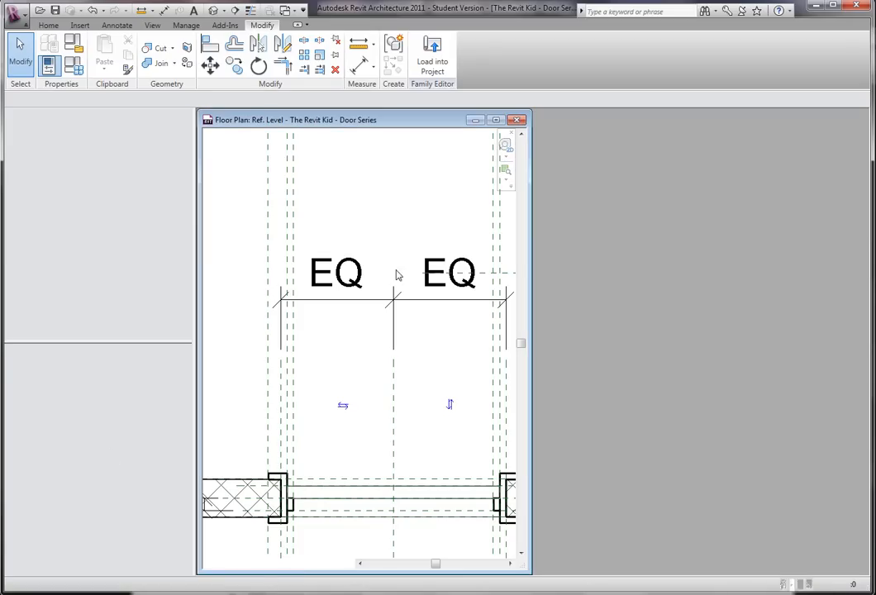
left_click(213, 11)
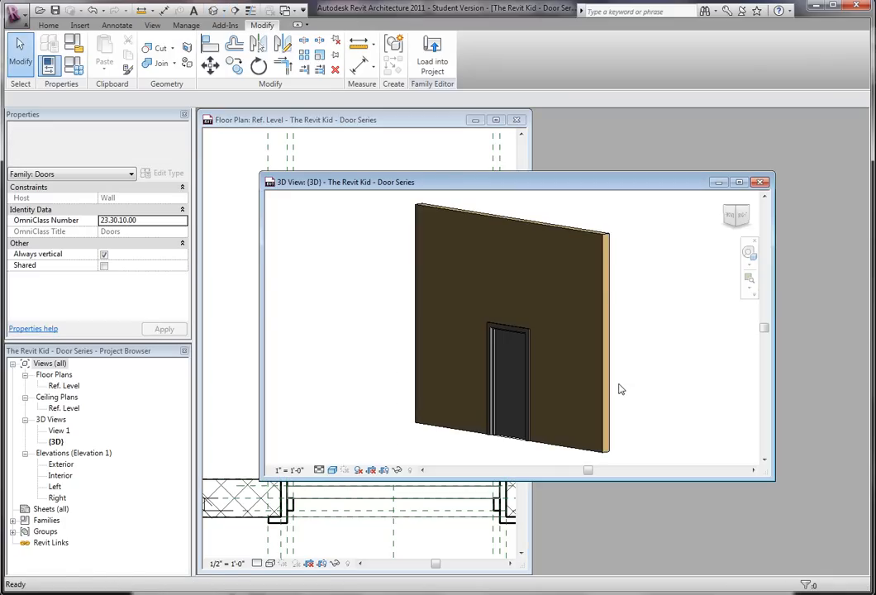
key("w")
key("t")
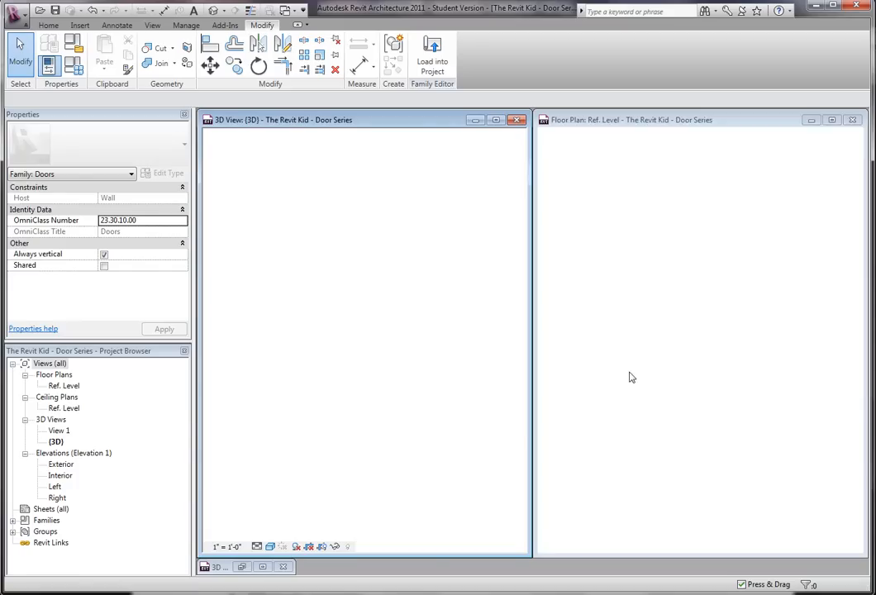
- Flex the door family by setting its Width to 4' 0" in the family types, and restore it to 3' 0"
middle_click_drag(360, 445, 243, 466)
scroll(391, 348, "up", 5)
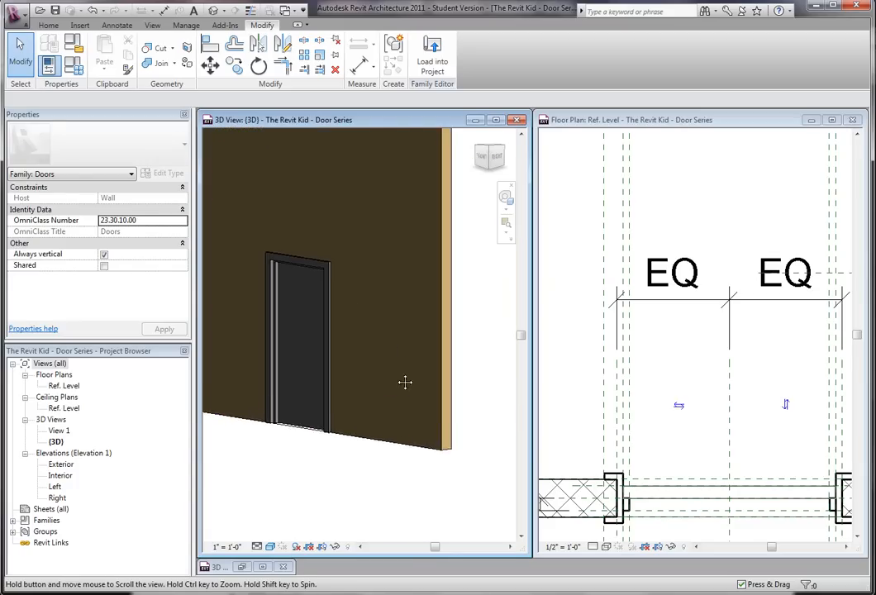
scroll(369, 381, "up", 1)
middle_click_drag(616, 398, 551, 371)
scroll(694, 417, "down", 2)
middle_click_drag(700, 419, 680, 407)
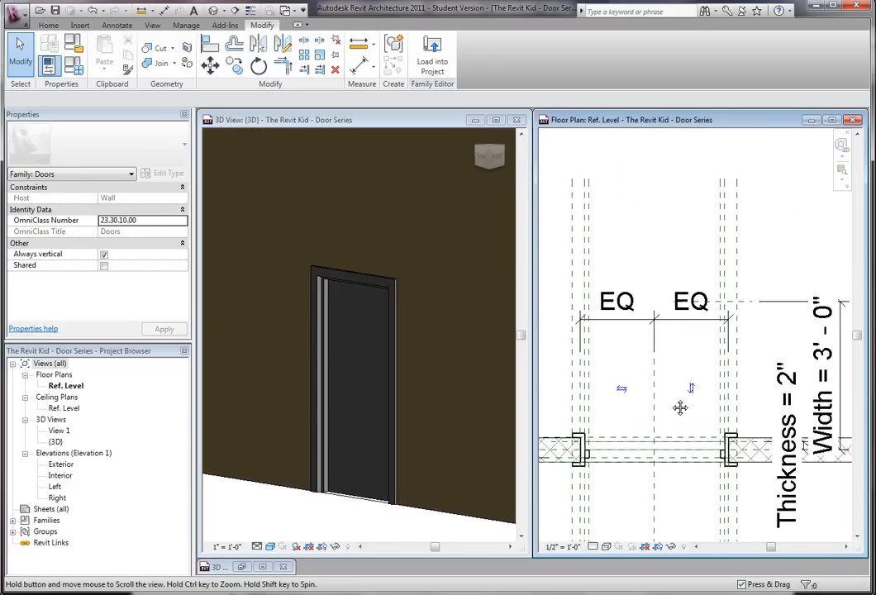
scroll(671, 403, "down", 1)
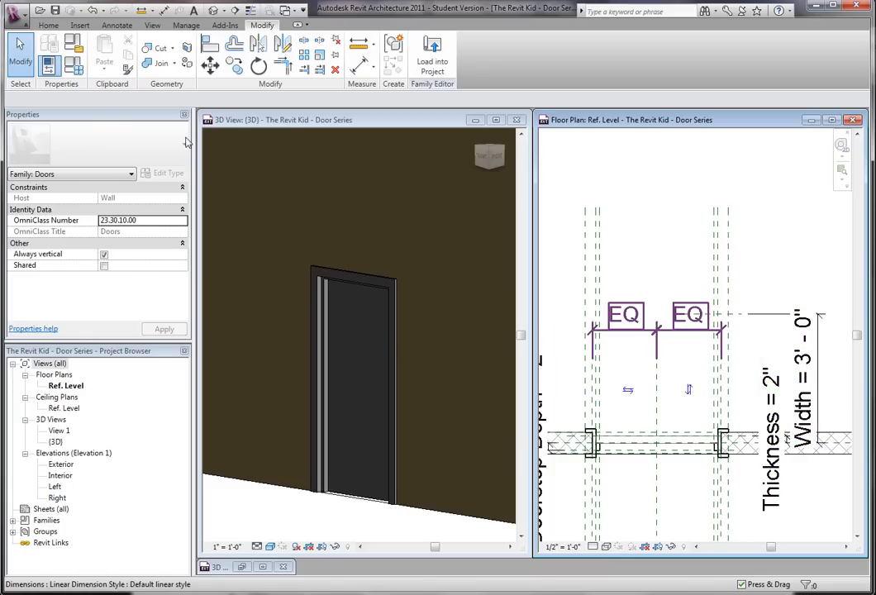
left_click(67, 62)
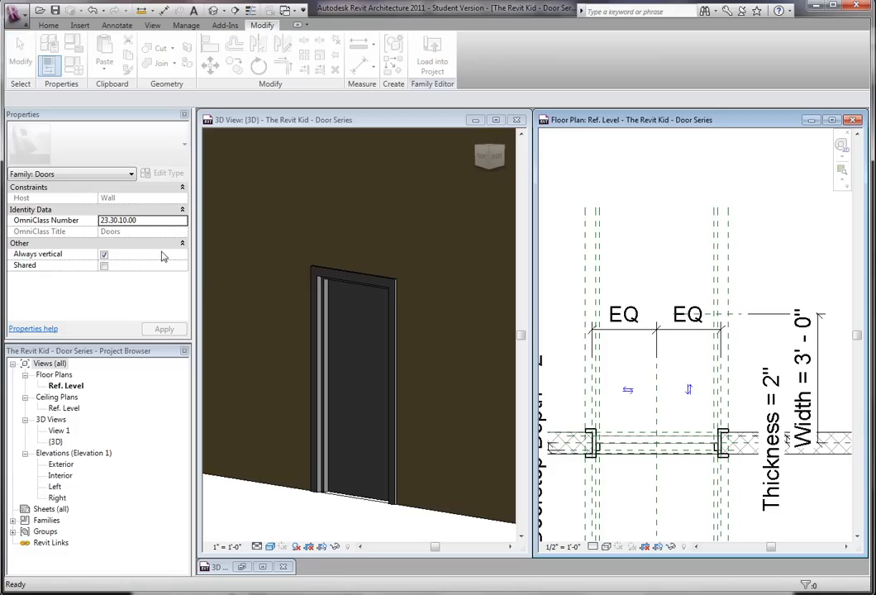
left_click_drag(660, 141, 46, 88)
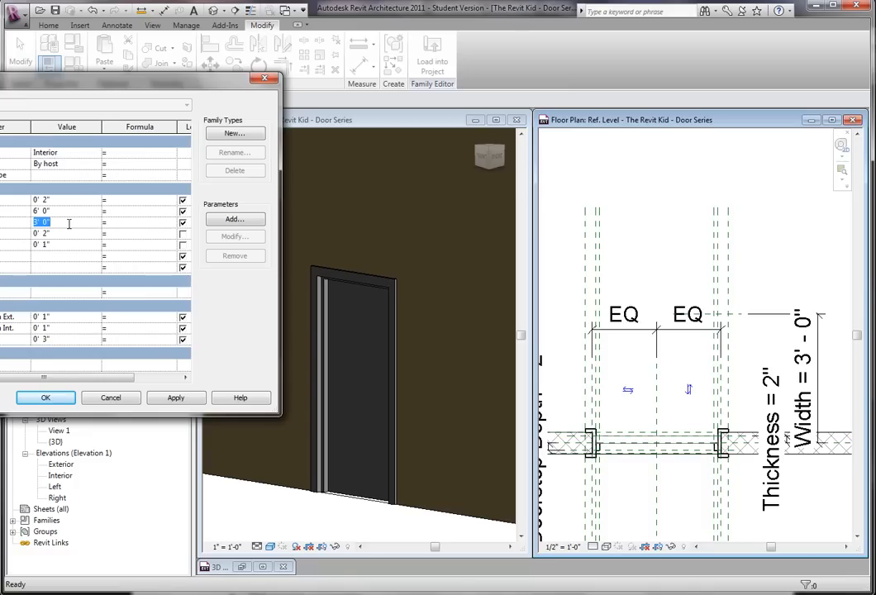
left_click(175, 397)
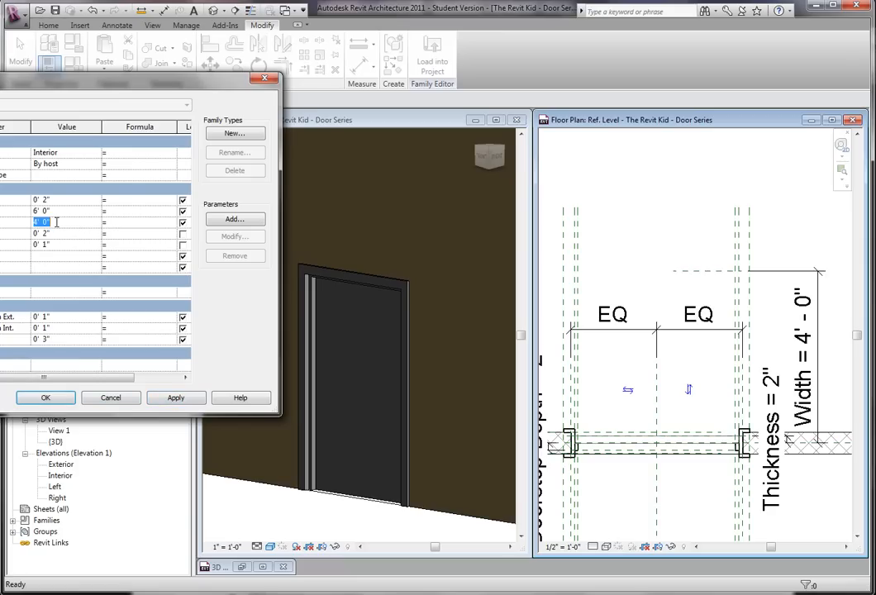
left_click(175, 397)
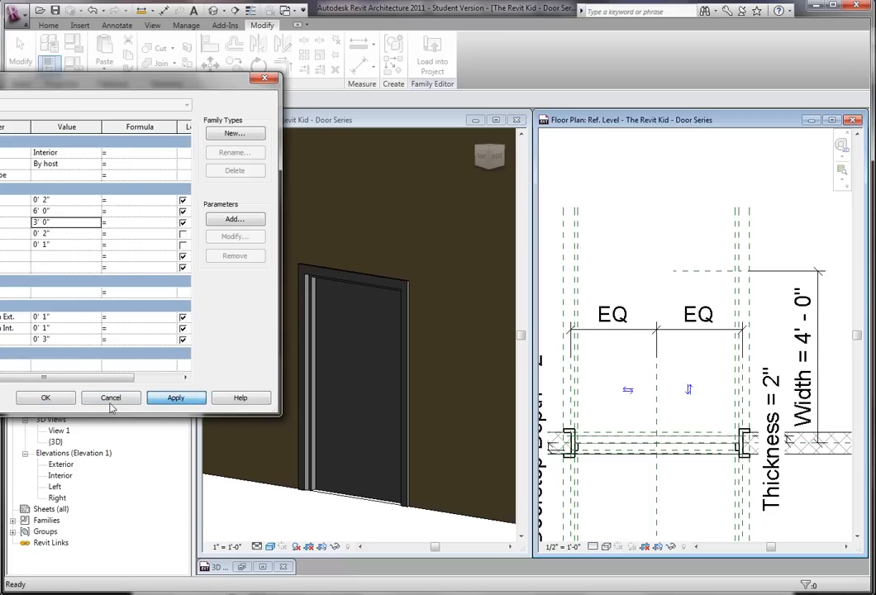
key("Return")
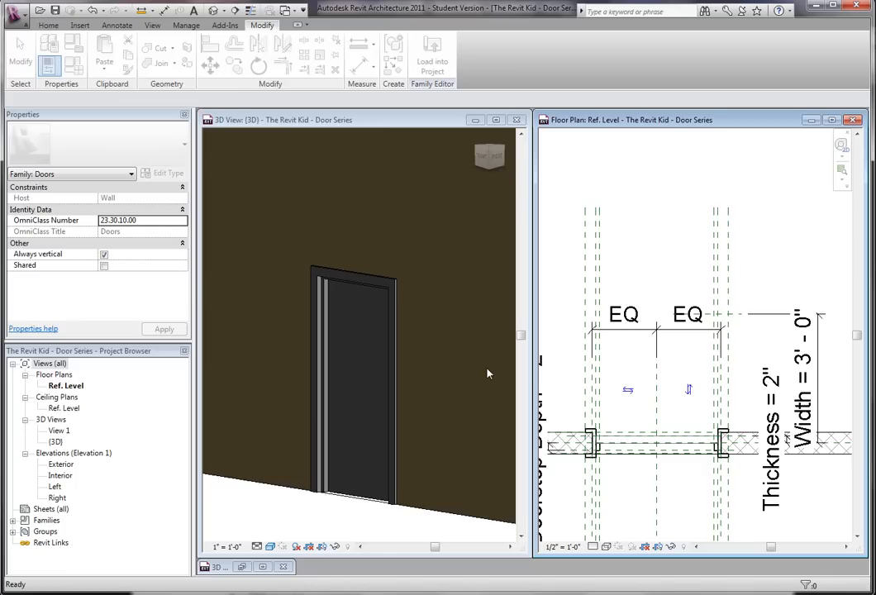
scroll(740, 367, "up", 3)
scroll(740, 367, "up", 2)
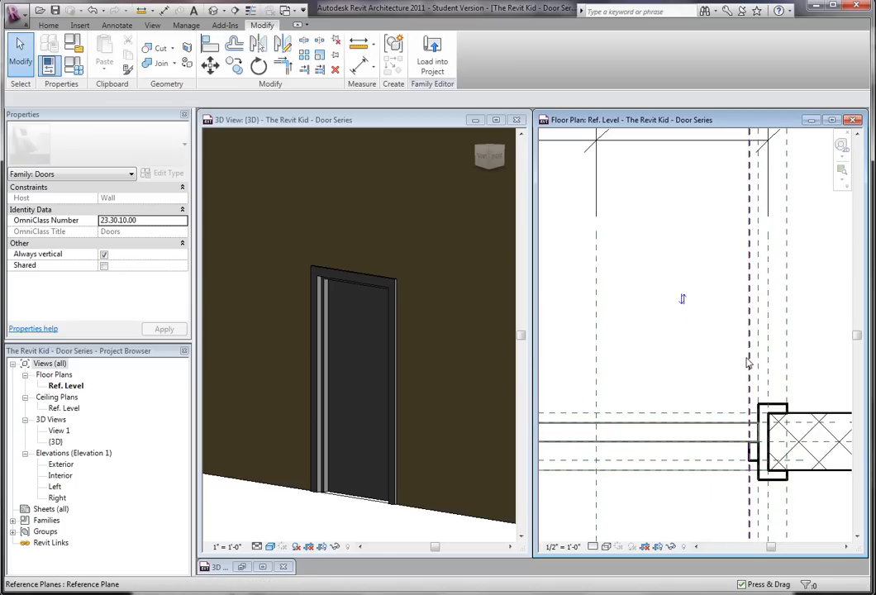
left_click(748, 362)
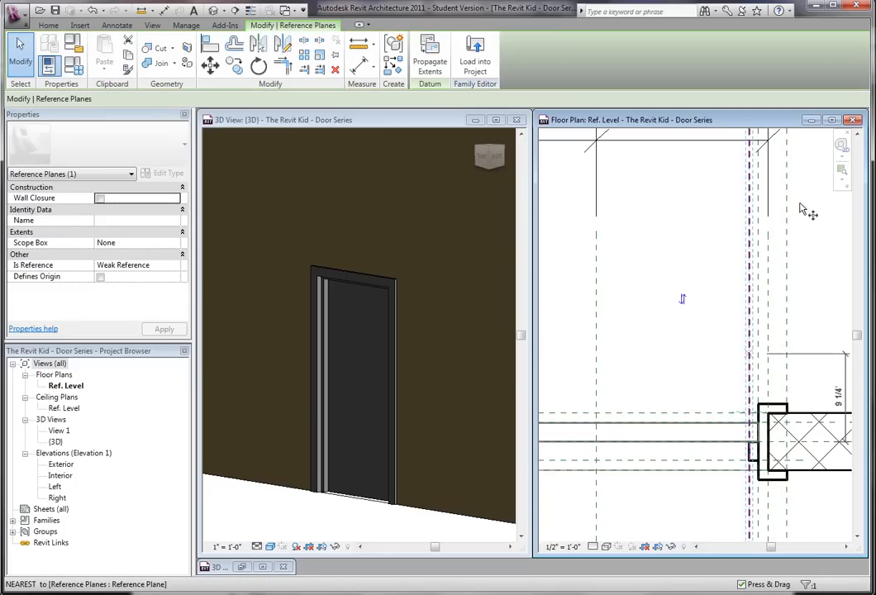
key("Escape")
- Maximize the floor plan and copy the reference plane at the right doorstop's inner face 2" toward the opening's centre
left_click(831, 119)
middle_click_drag(684, 328, 741, 342)
scroll(740, 343, "down", 2)
middle_click_drag(551, 298, 611, 338)
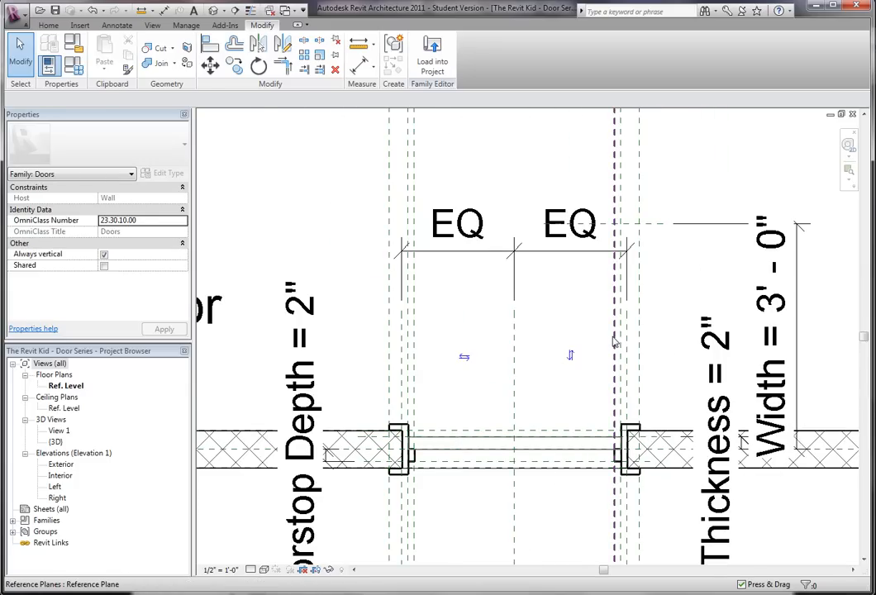
left_click(614, 341)
key("c")
key("o")
left_click(615, 342)
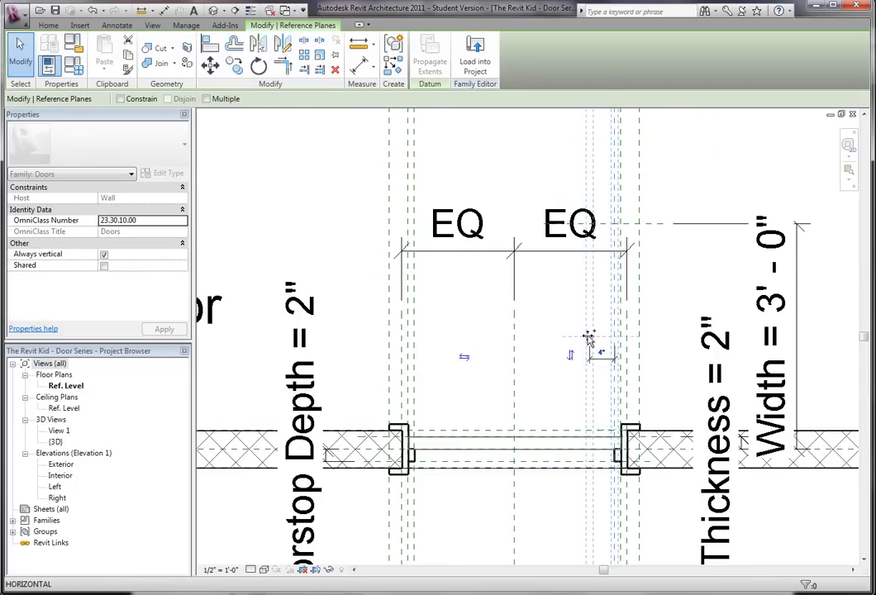
type("2")
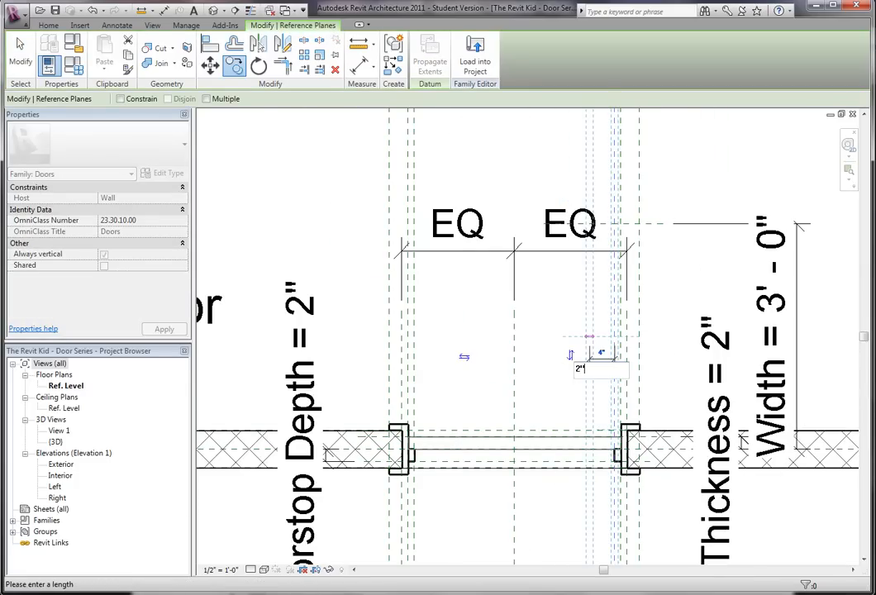
key("Return")
key("Escape")
- Dimension the gap between the right doorstop's inner reference plane and its copy, placing the dimension above the EQ dimensions
key("d")
key("i")
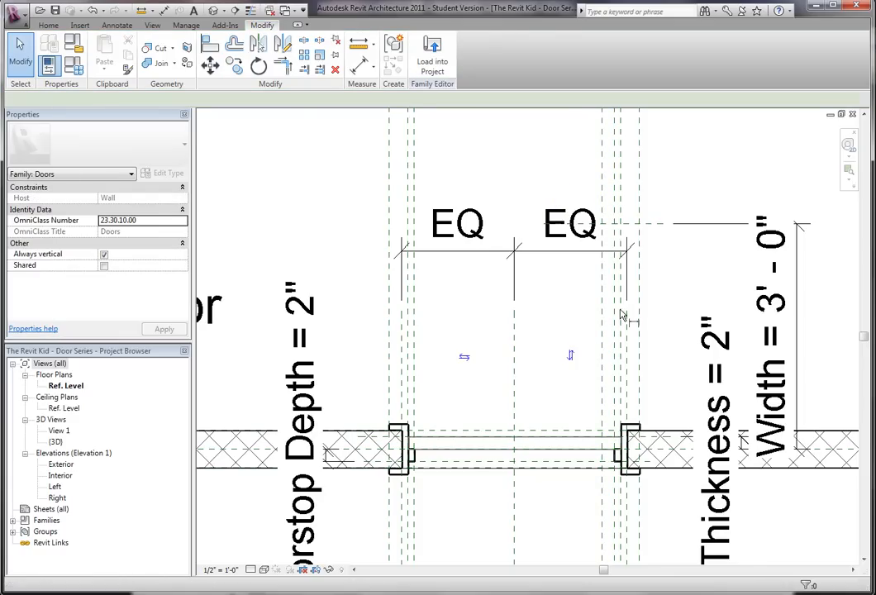
left_click(602, 315)
middle_click_drag(686, 217, 656, 381)
key("Escape")
key("Escape")
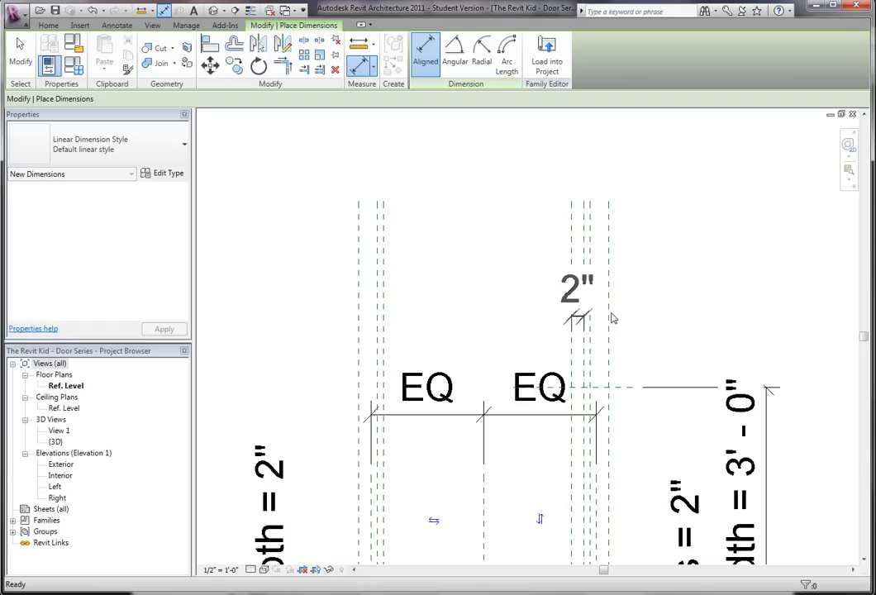
- Label the dimension between the doorstop plane and its copy with the Thickness parameter
left_click(578, 309)
middle_click_drag(527, 276, 510, 193)
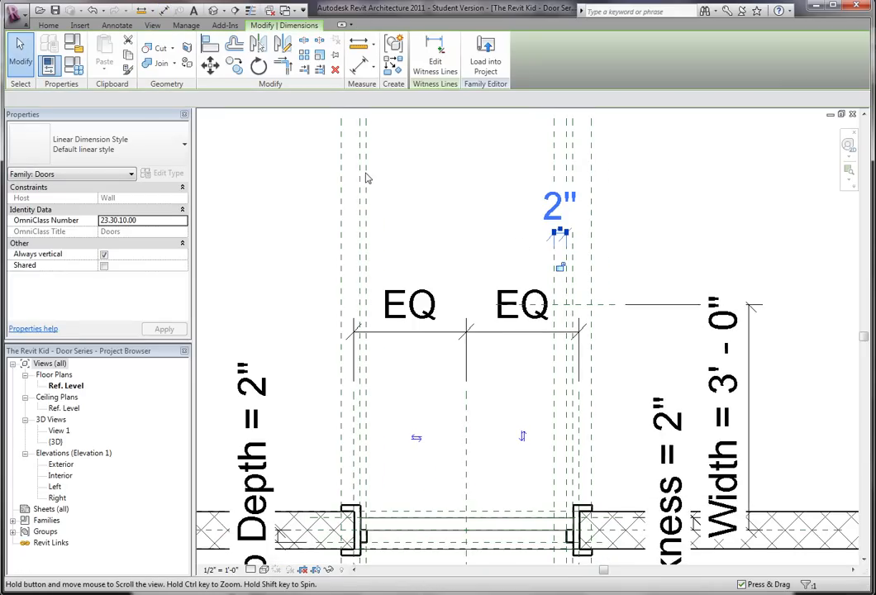
left_click(297, 99)
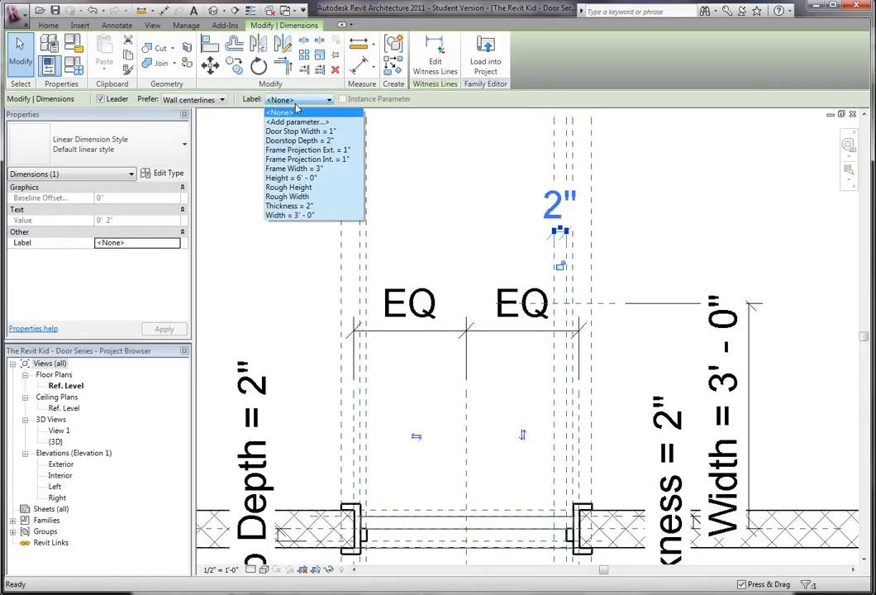
left_click(303, 206)
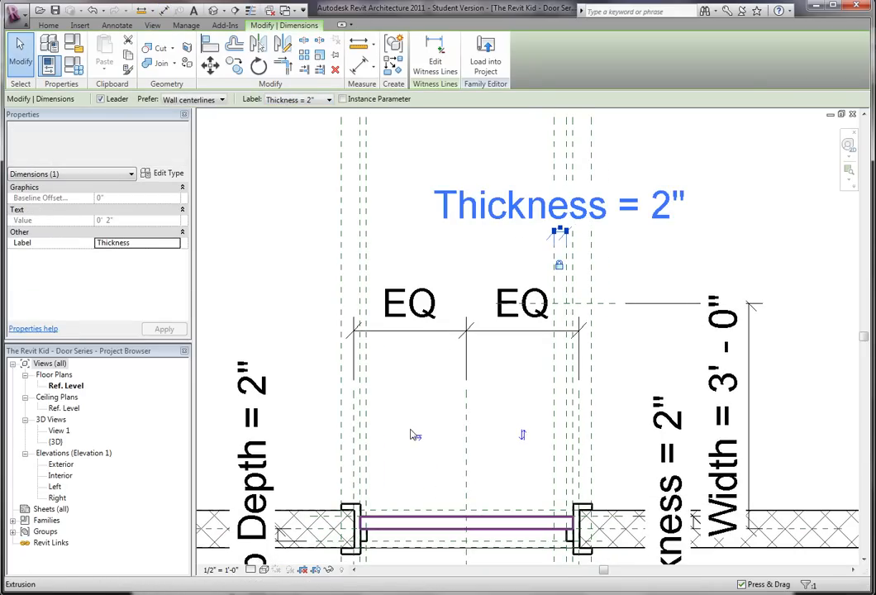
left_click(632, 228)
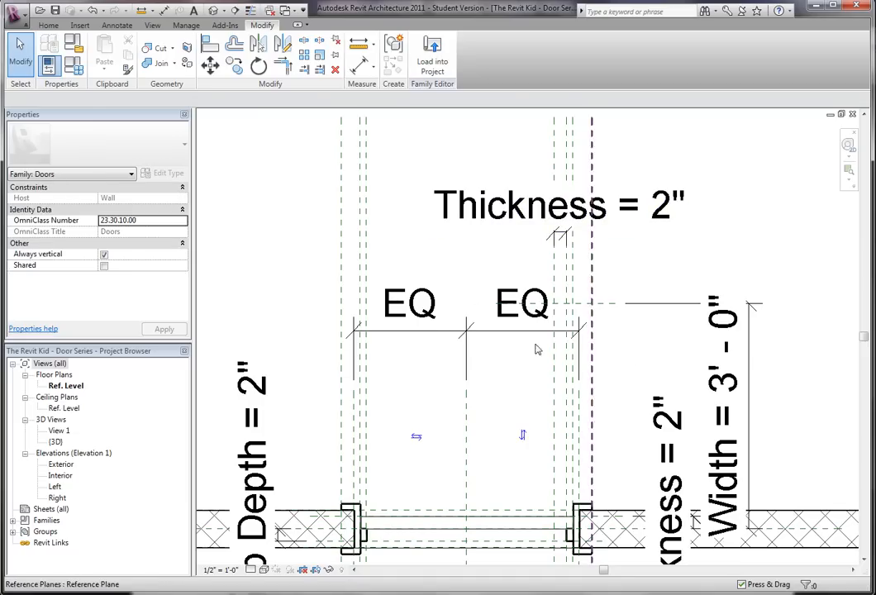
- Draw a Panel [cut] symbolic-line rectangle between the two Thickness planes, from the upper reference plane down to the door panel's lower face
middle_click_drag(490, 344, 492, 272)
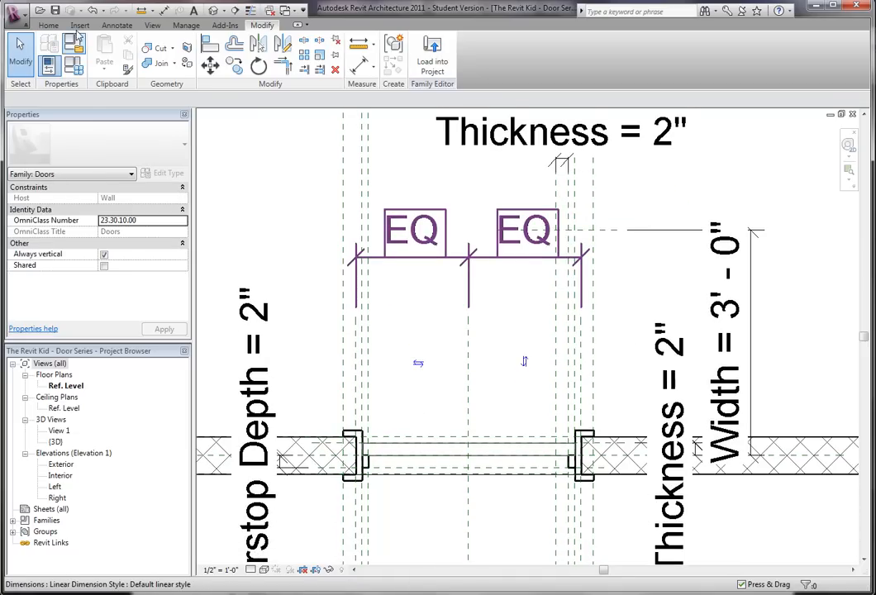
left_click(121, 27)
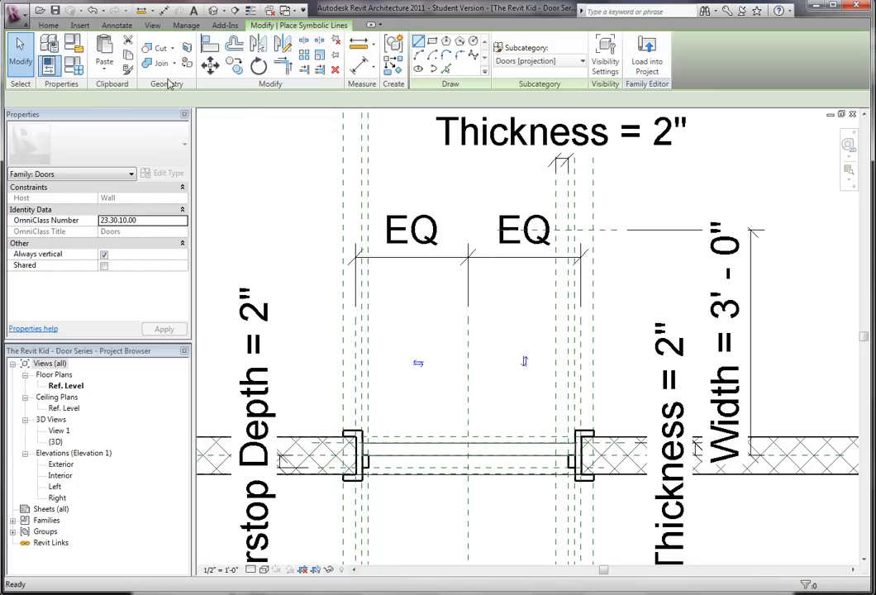
left_click(551, 64)
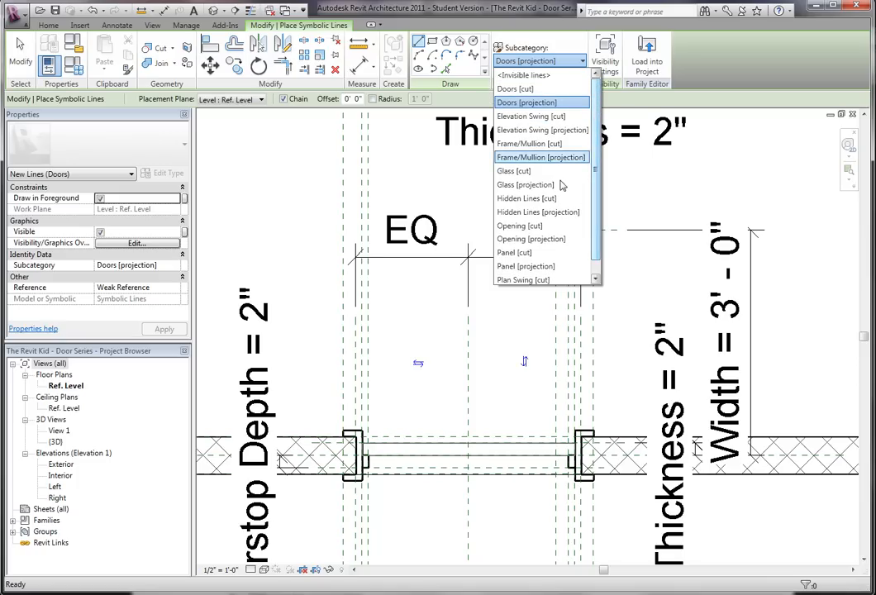
left_click(533, 252)
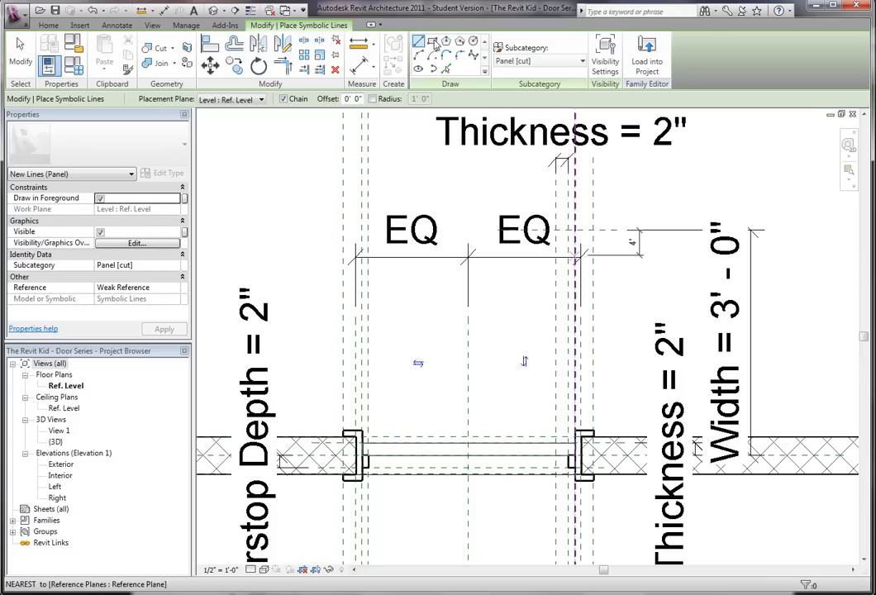
left_click(432, 41)
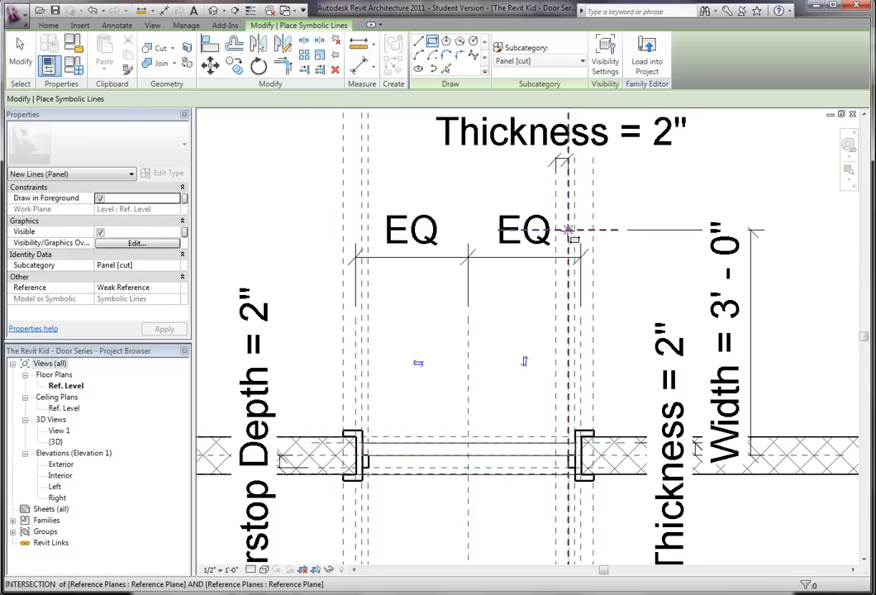
left_click(554, 453)
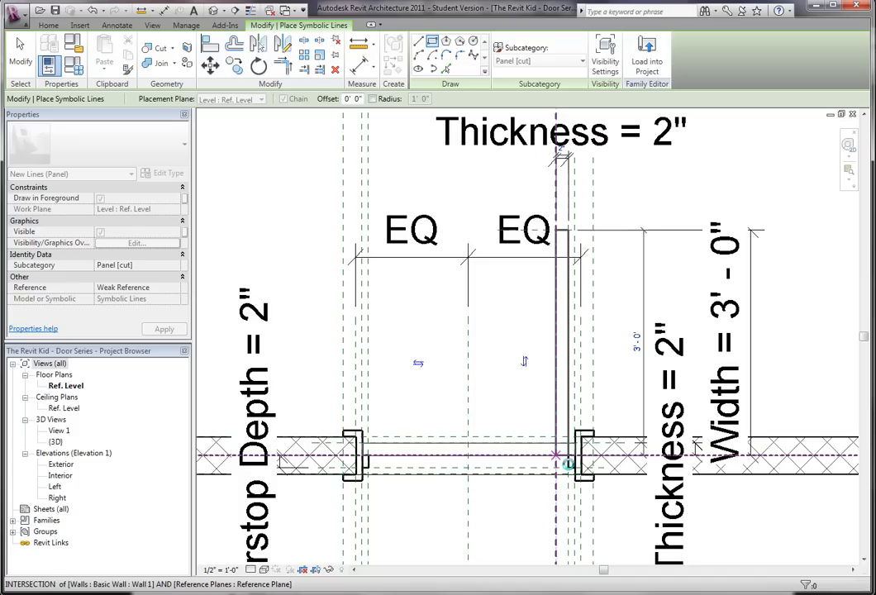
- Inspect the swing rectangle's lower end at the right frame and undo the rectangle
scroll(568, 466, "up", 5)
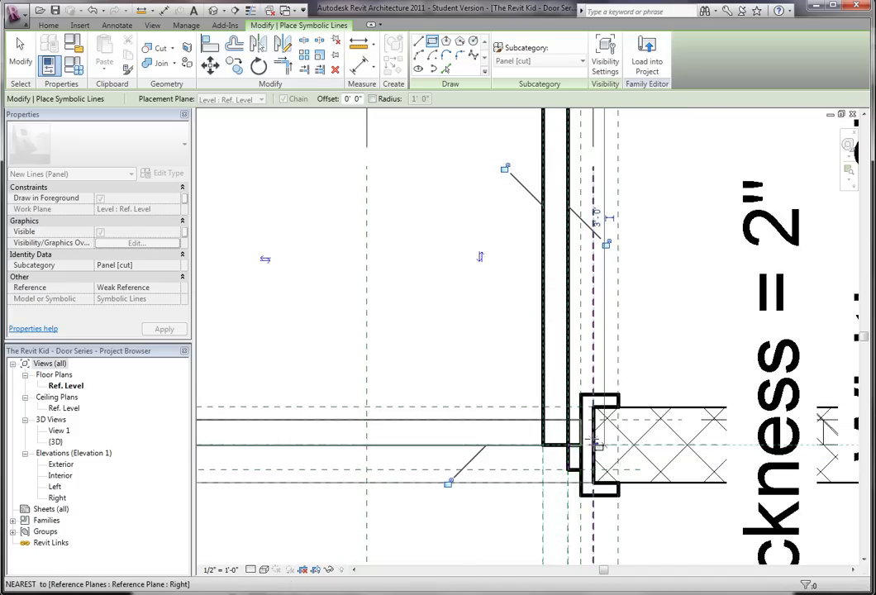
middle_click_drag(591, 448, 585, 465)
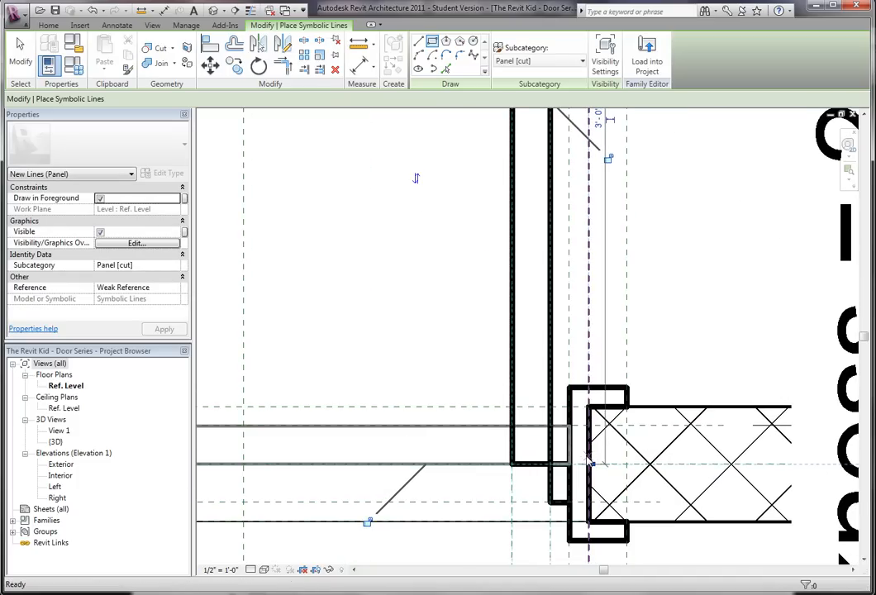
key("Escape")
key("Escape")
scroll(586, 465, "down", 5)
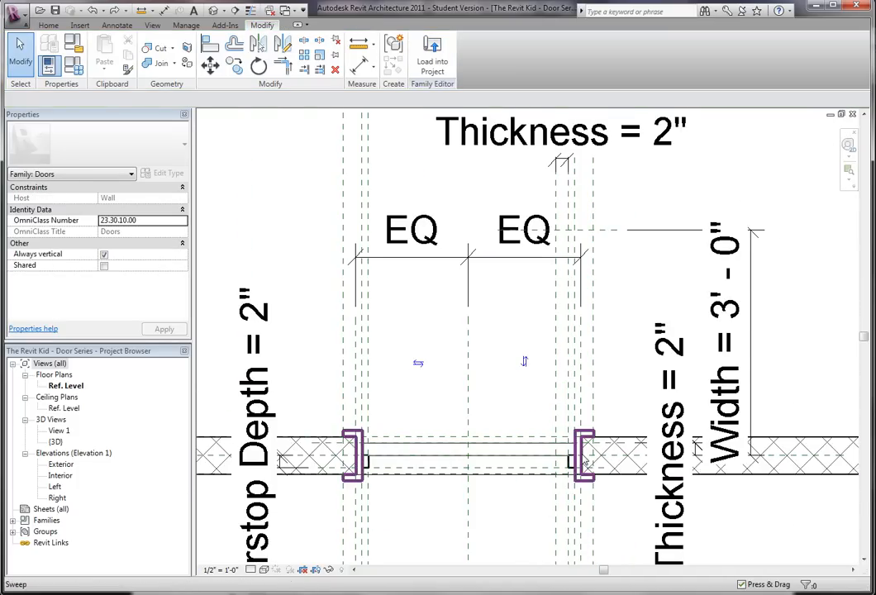
- Delete the copied reference plane beside the right doorstop together with its Thickness dimension
scroll(581, 444, "up", 5)
middle_click_drag(581, 443, 576, 455)
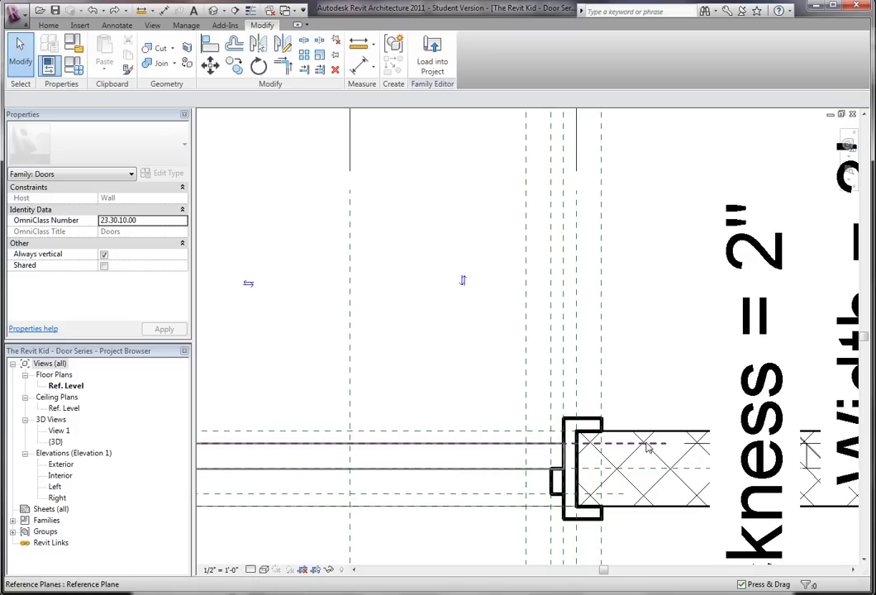
left_click(525, 487)
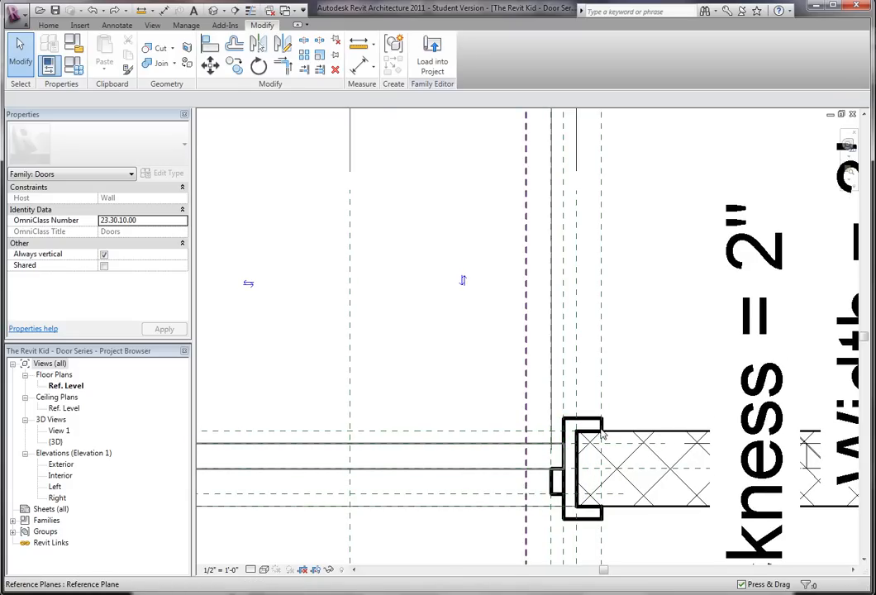
scroll(601, 431, "down", 4)
middle_click_drag(631, 382, 594, 391)
key("Delete")
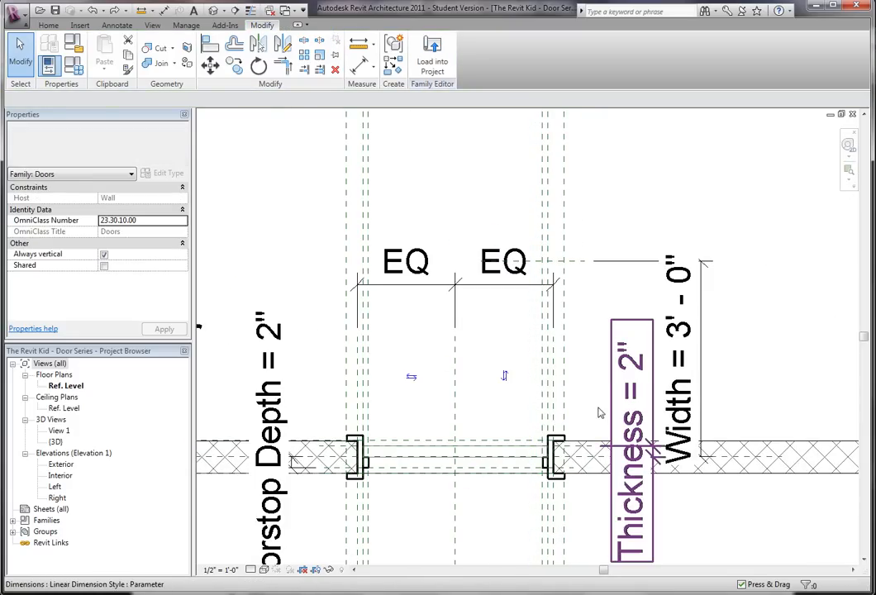
- Delete the vertical Width dimension on the right side of the plan
scroll(571, 453, "up", 2)
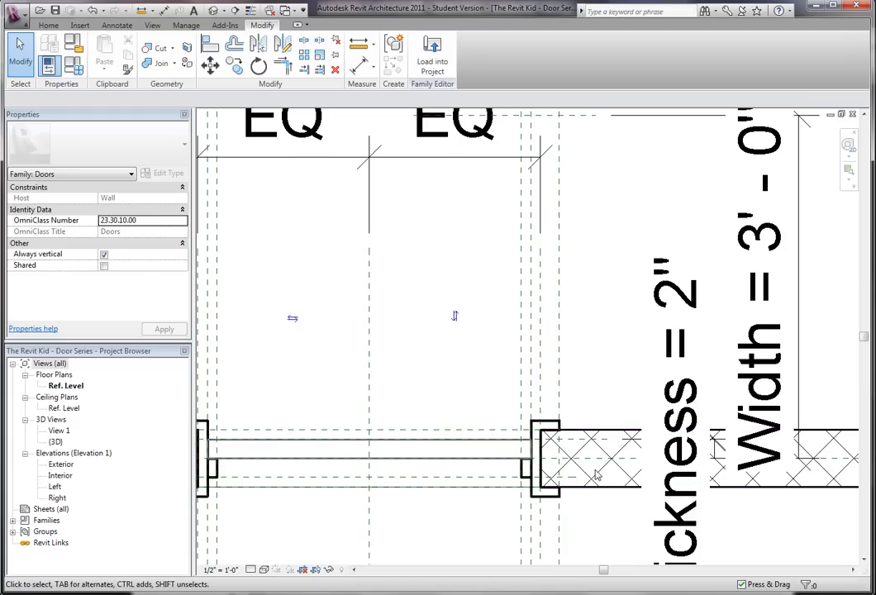
middle_click_drag(597, 475, 608, 449)
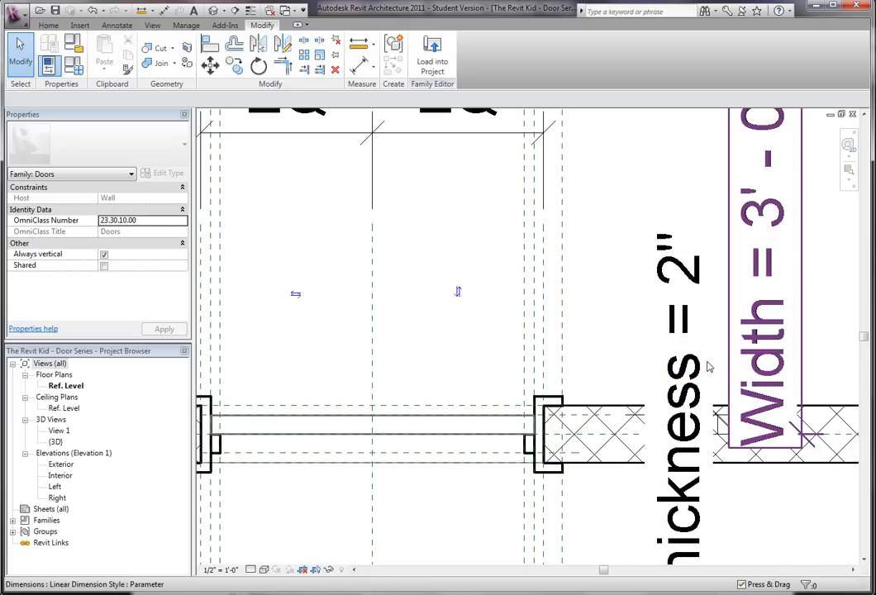
left_click(767, 339)
middle_click_drag(826, 319, 690, 352)
scroll(689, 351, "down", 1)
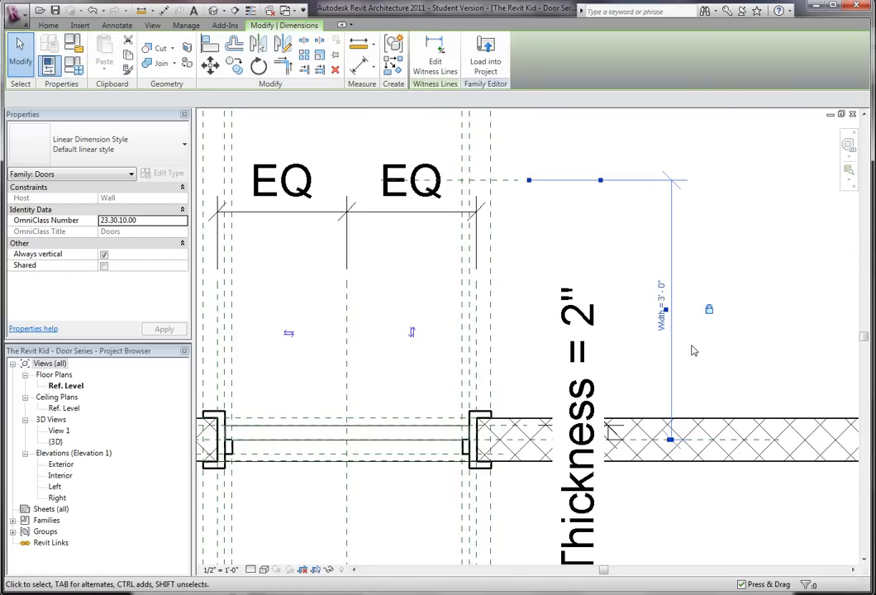
key("Escape")
- Dimension vertically from the reference plane at the door panel's upper face to the horizontal reference plane above the opening
key("d")
key("i")
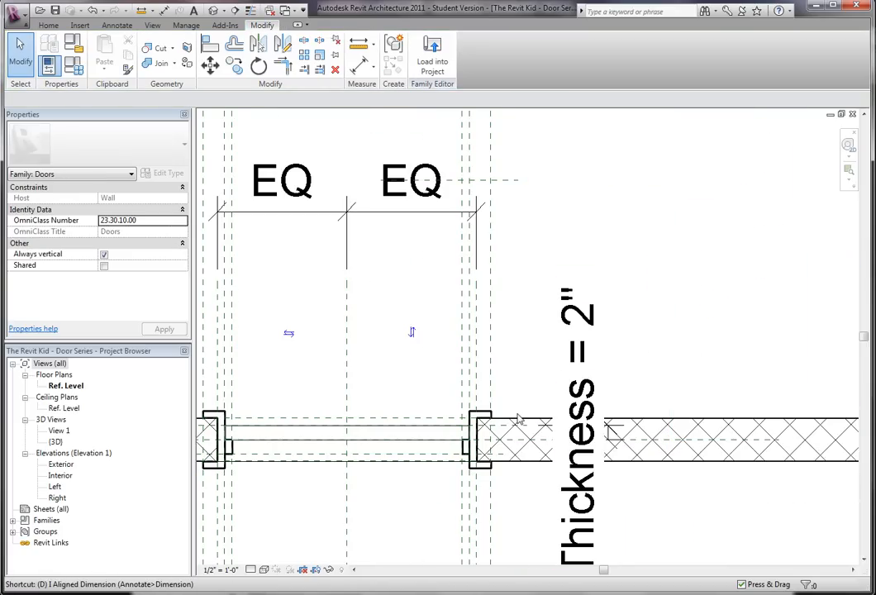
left_click(508, 425)
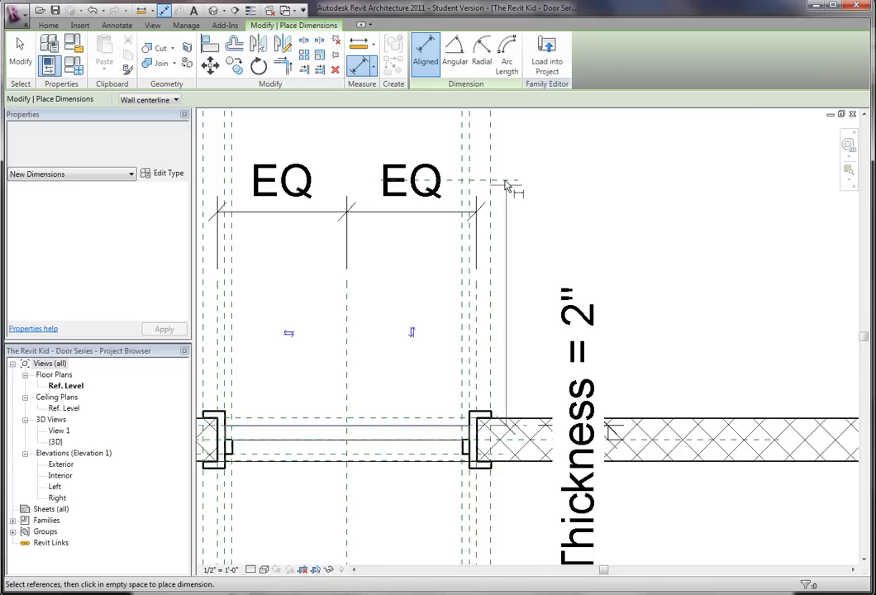
left_click(507, 181)
left_click(703, 189)
key("Escape")
key("Escape")
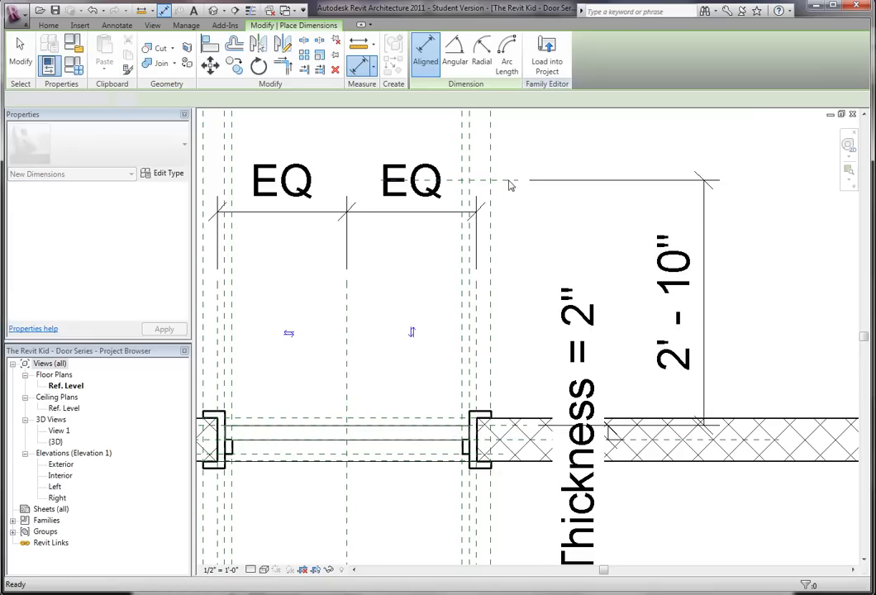
- Set the upper reference plane's distance from the door panel's upper face to 3'
left_click(508, 181)
left_click(694, 302)
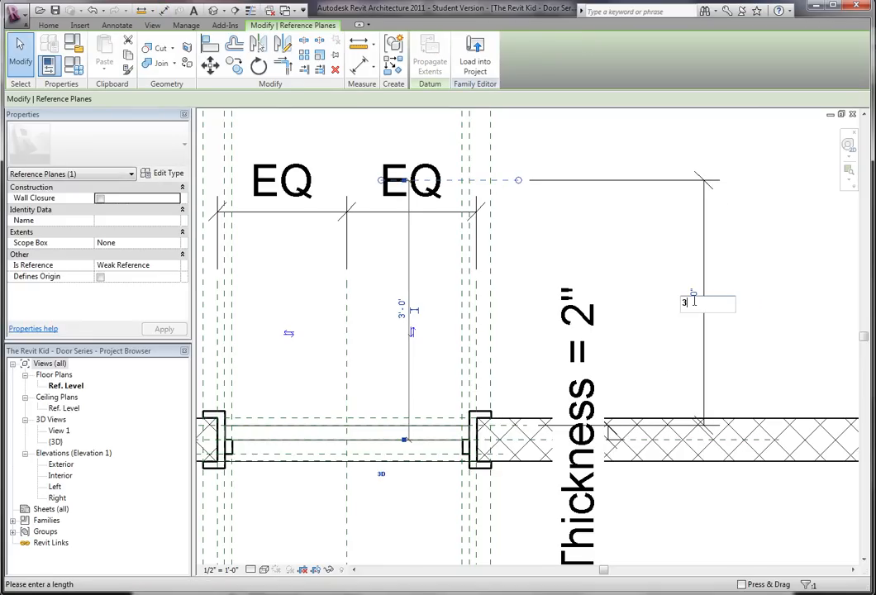
type("3")
key("Return")
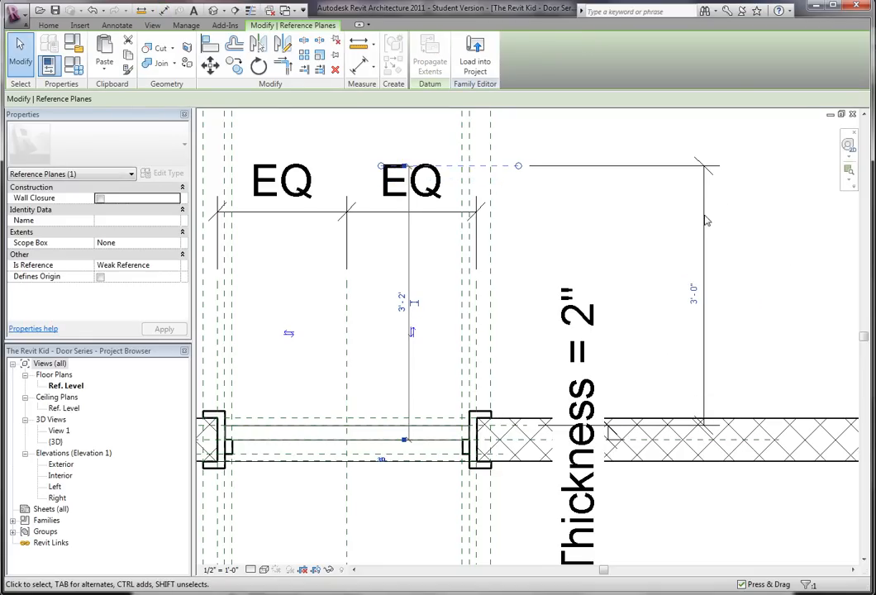
- Label the 3' vertical dimension with the Width parameter
left_click(704, 221)
left_click(705, 221)
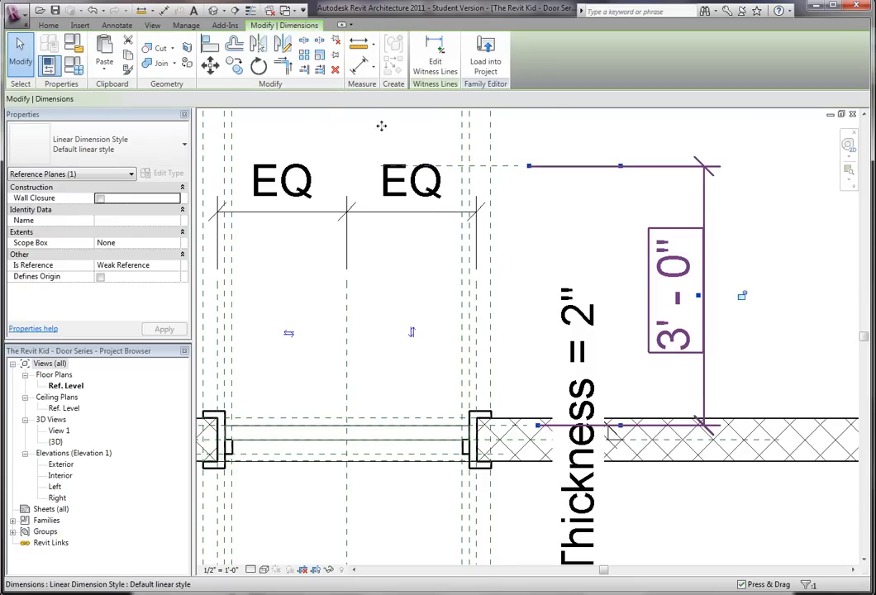
left_click(299, 99)
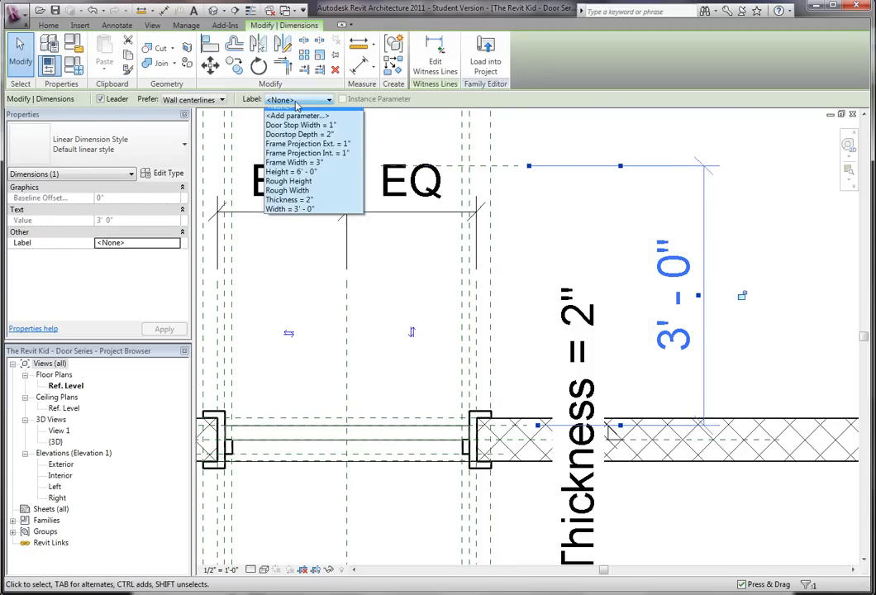
left_click(289, 215)
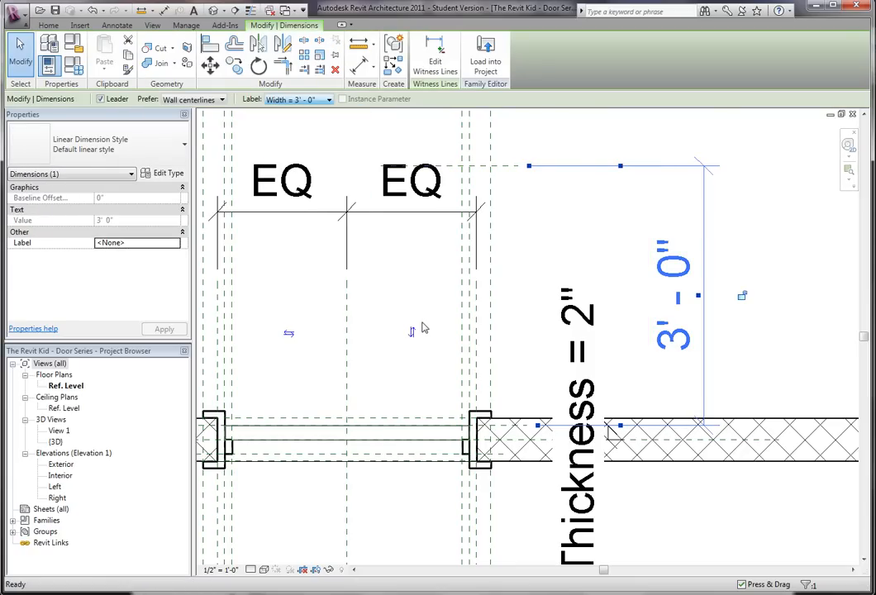
left_click(452, 417)
- Copy the reference plane at the right frame's inner face 2" toward the opening's centre
scroll(452, 417, "up", 2)
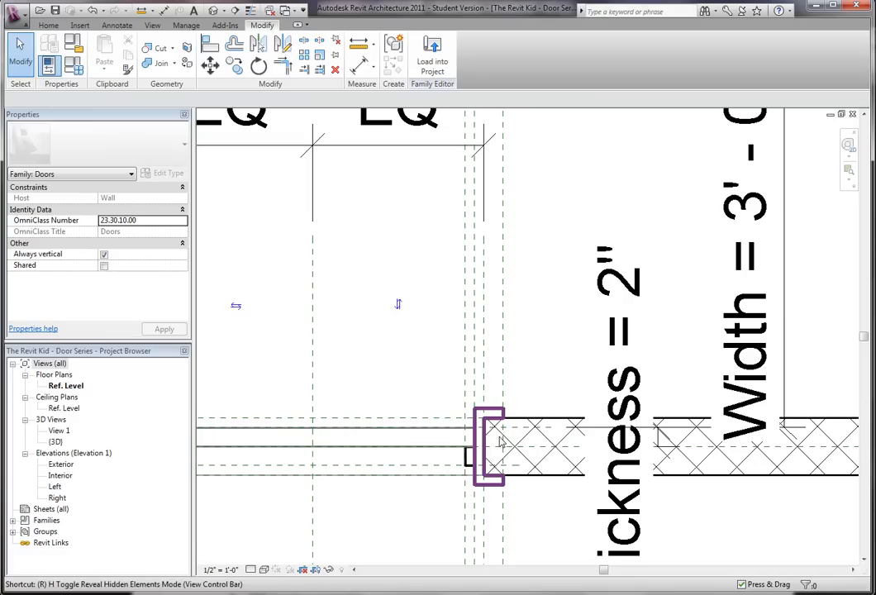
scroll(476, 413, "up", 2)
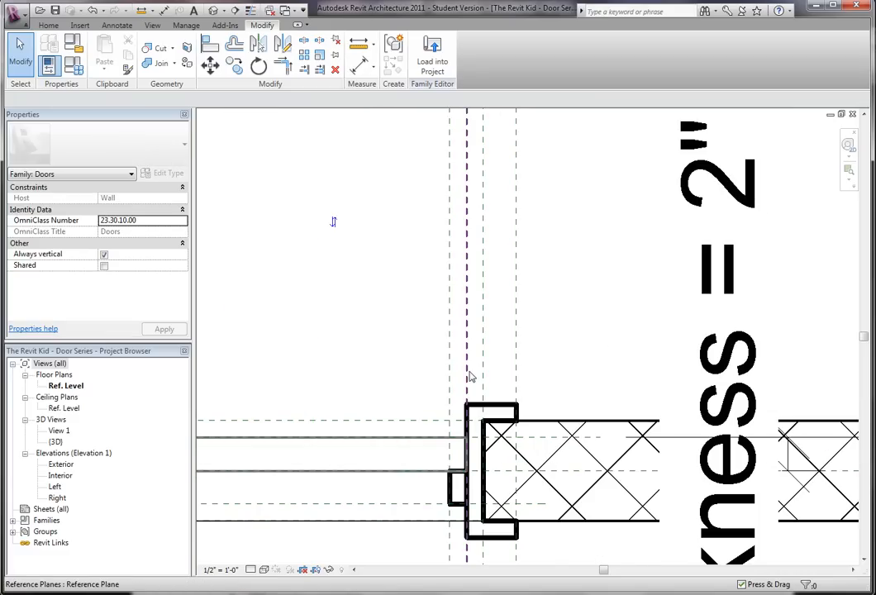
left_click(470, 377)
key("c")
key("o")
left_click(470, 375)
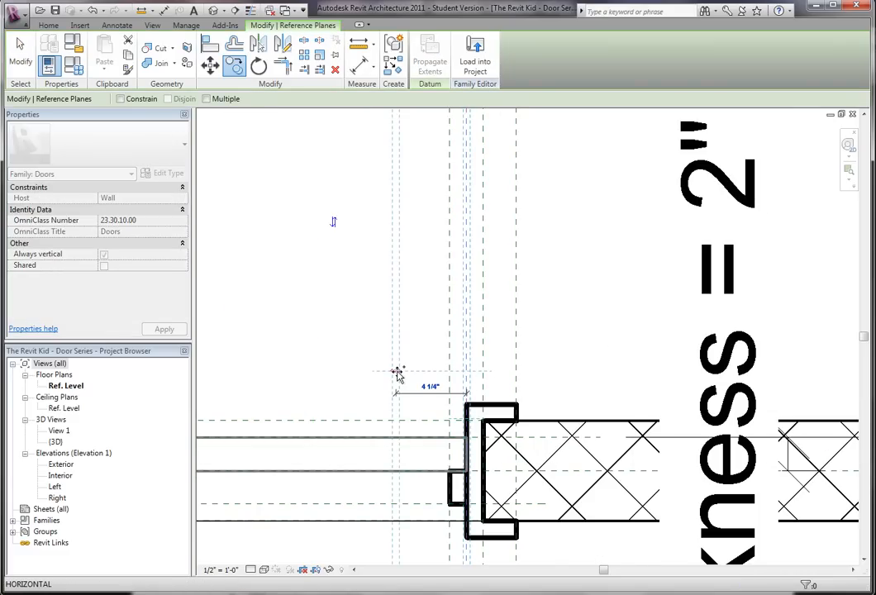
type("2\"")
key("Return")
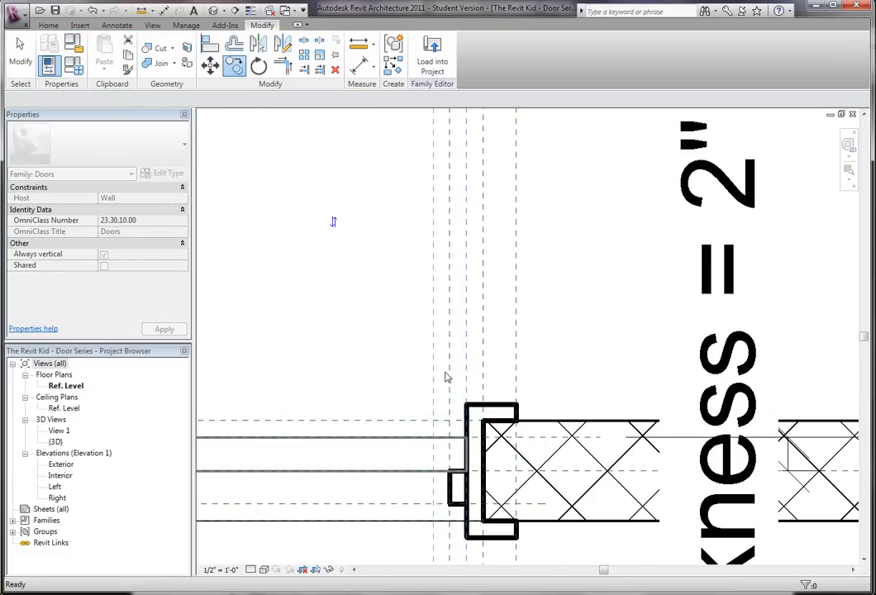
- Dimension the gap between the right frame's inner-face plane and its copy, placing the dimension above the EQ dimensions
key("d")
key("i")
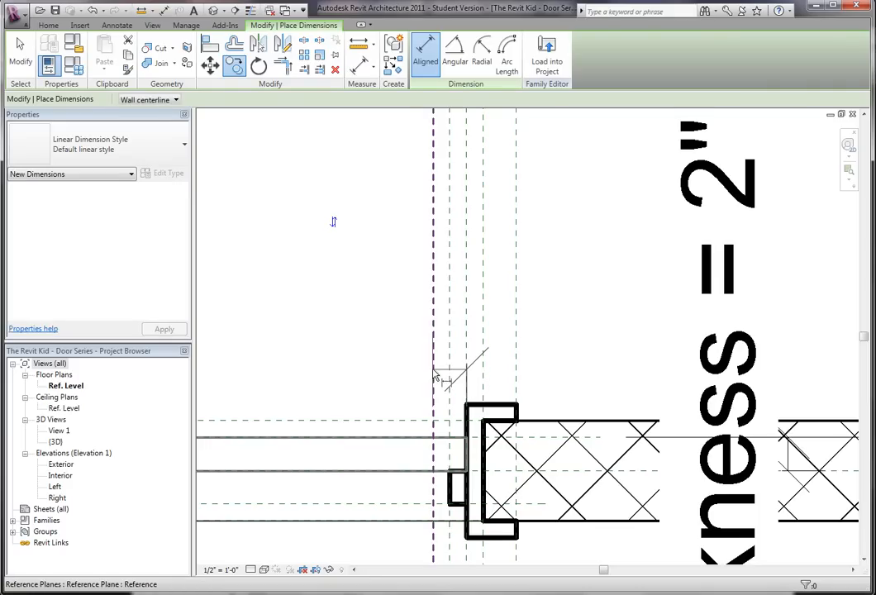
left_click(433, 369)
scroll(564, 138, "down", 3)
middle_click_drag(565, 139, 487, 503)
left_click(496, 281)
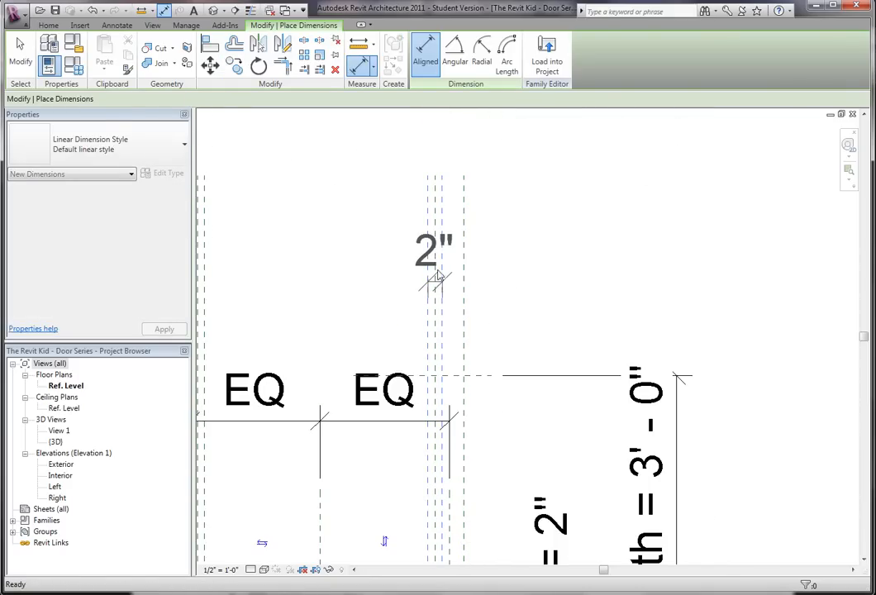
- Label the 2" dimension above the EQ dimensions with the Thickness parameter
key("Escape")
left_click(432, 249)
left_click(298, 99)
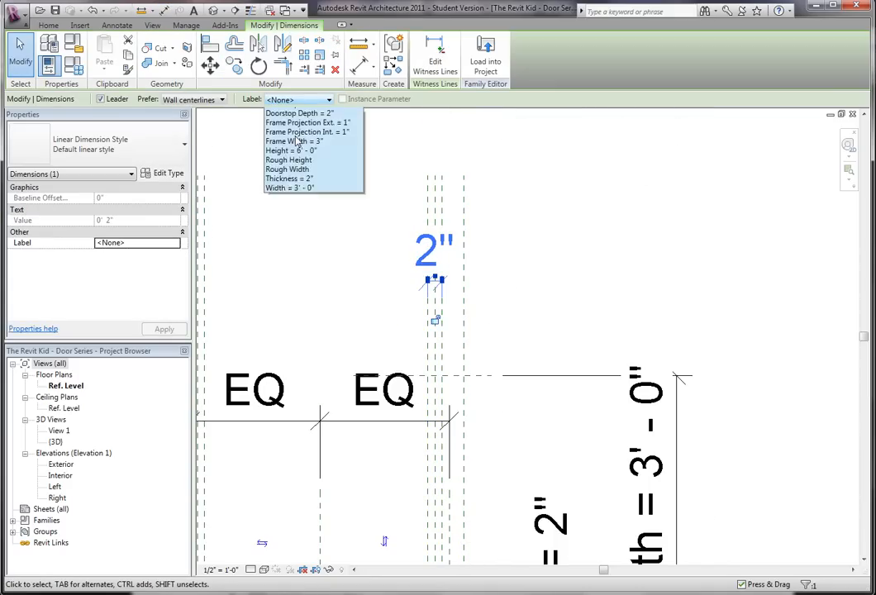
left_click(263, 206)
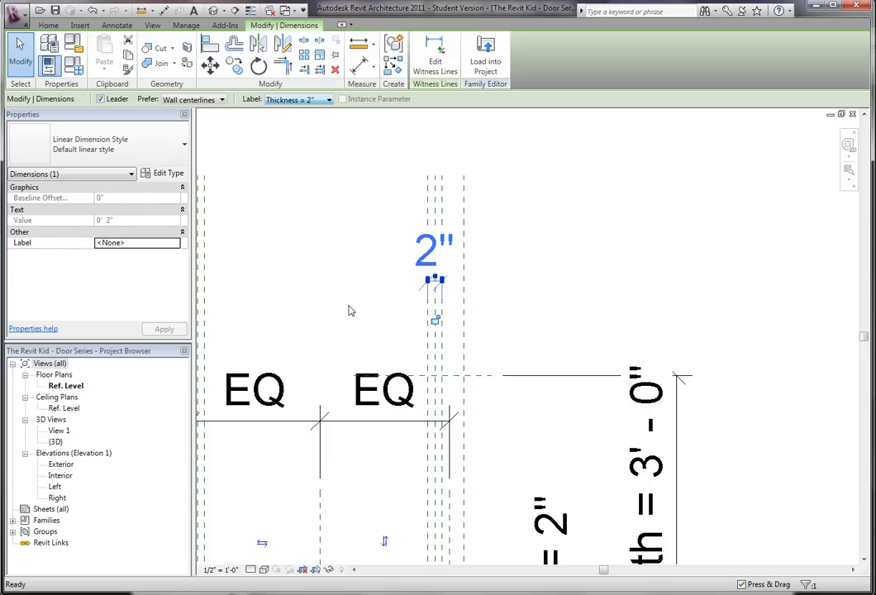
left_click(383, 215)
- Draw a 2" by 3' symbolic-line rectangle in the Panel [cut] subcategory between the new reference planes for the open door panel
middle_click_drag(357, 289, 383, 166)
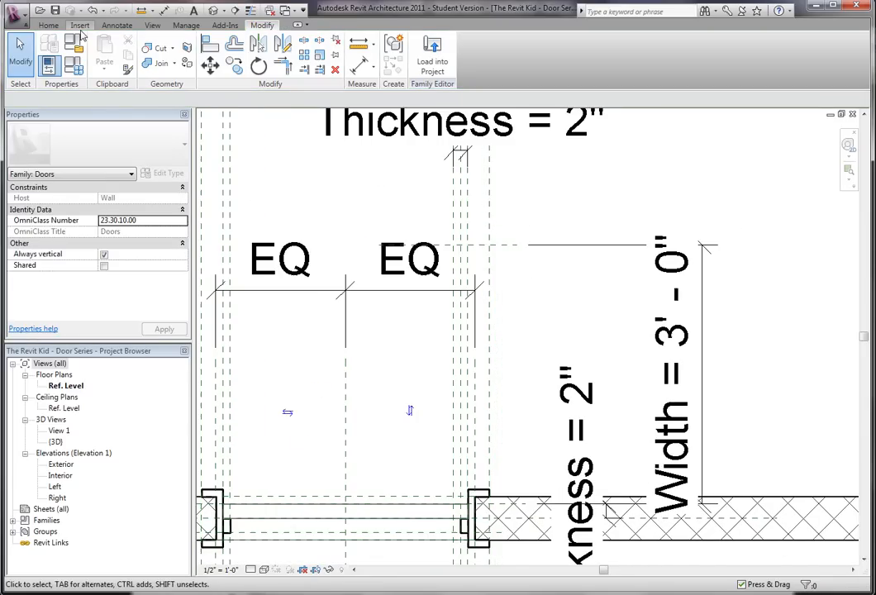
left_click(116, 25)
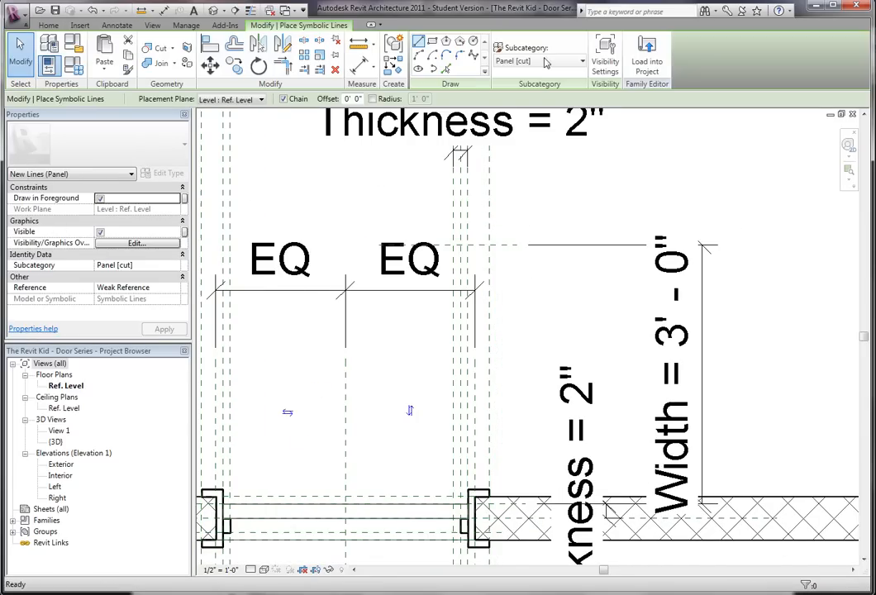
middle_click_drag(489, 240, 505, 188)
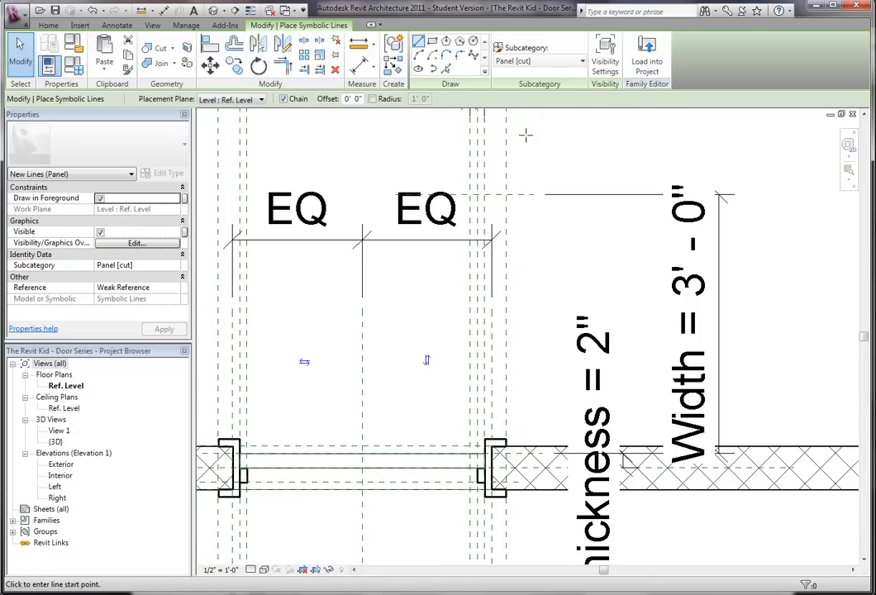
left_click(431, 47)
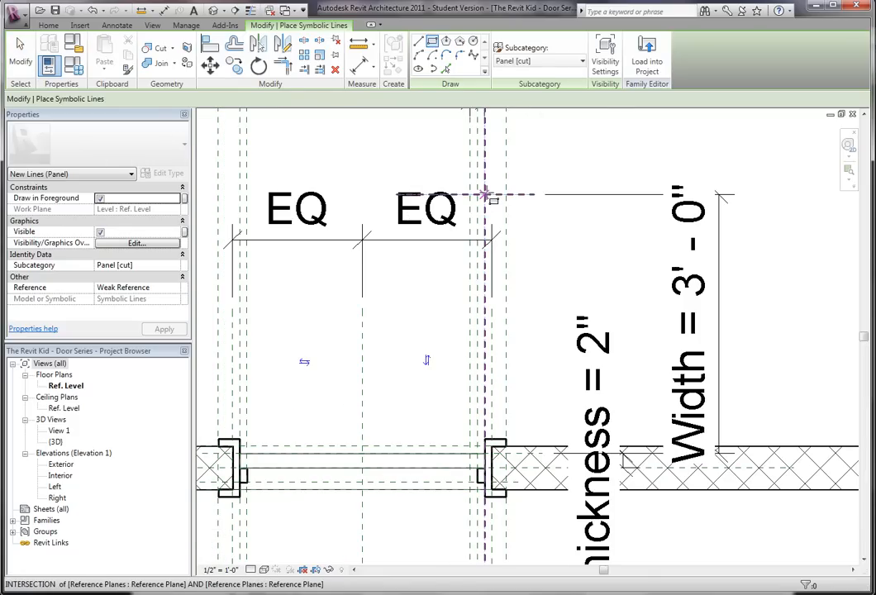
left_click(482, 196)
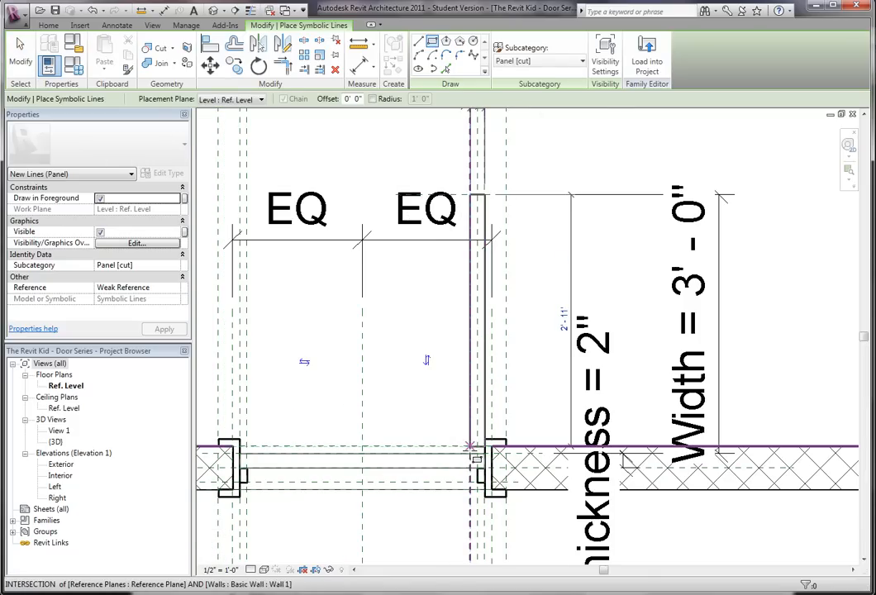
left_click(470, 453)
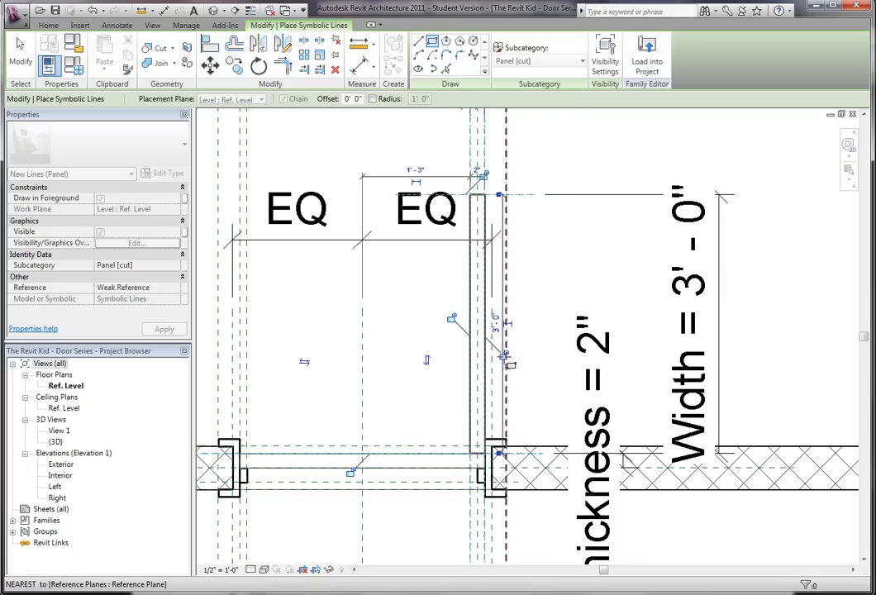
- Lock all four edges of the open panel rectangle to their reference planes
left_click(453, 321)
left_click(483, 176)
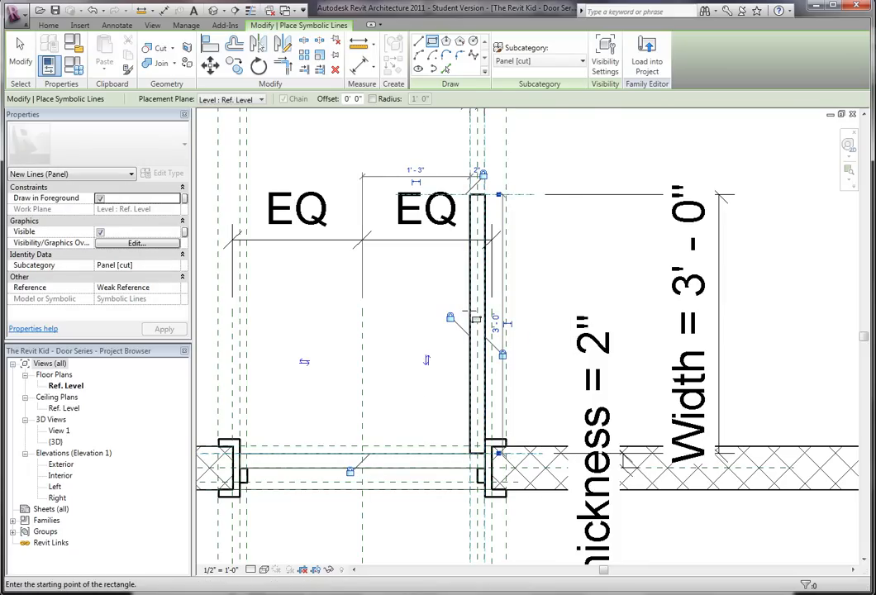
key("Escape")
key("Escape")
- Flex the door family by applying a Width of 5' in the family types
scroll(448, 288, "down", 1)
middle_click_drag(481, 325, 544, 332)
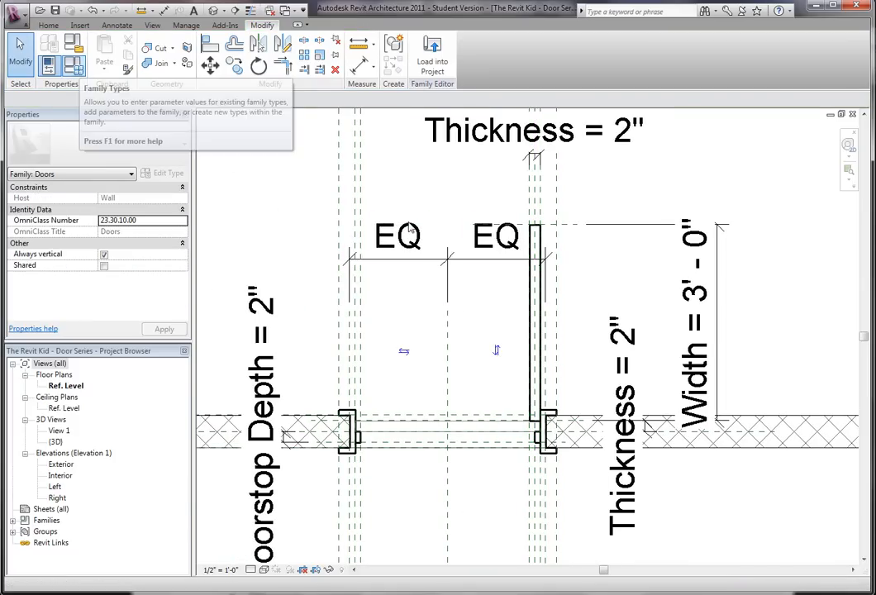
left_click(76, 67)
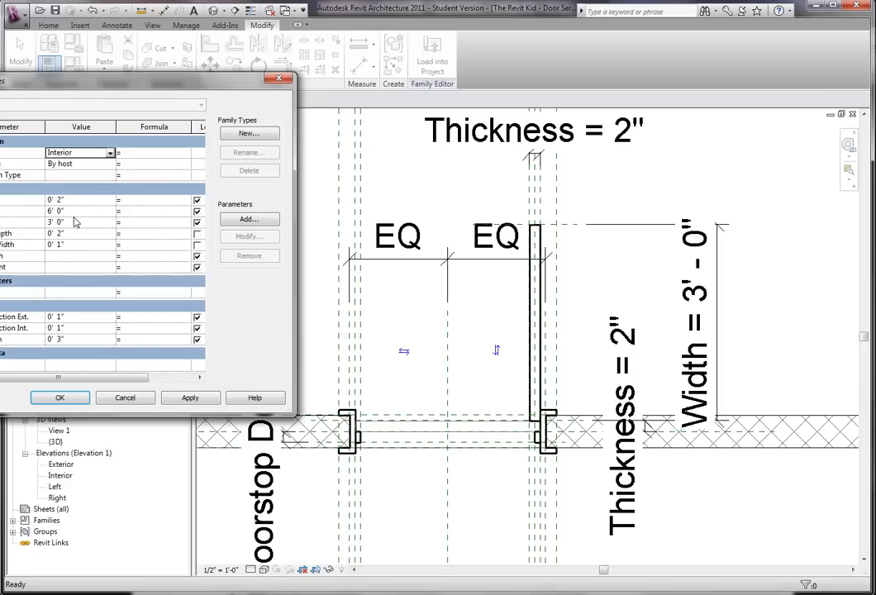
left_click(92, 222)
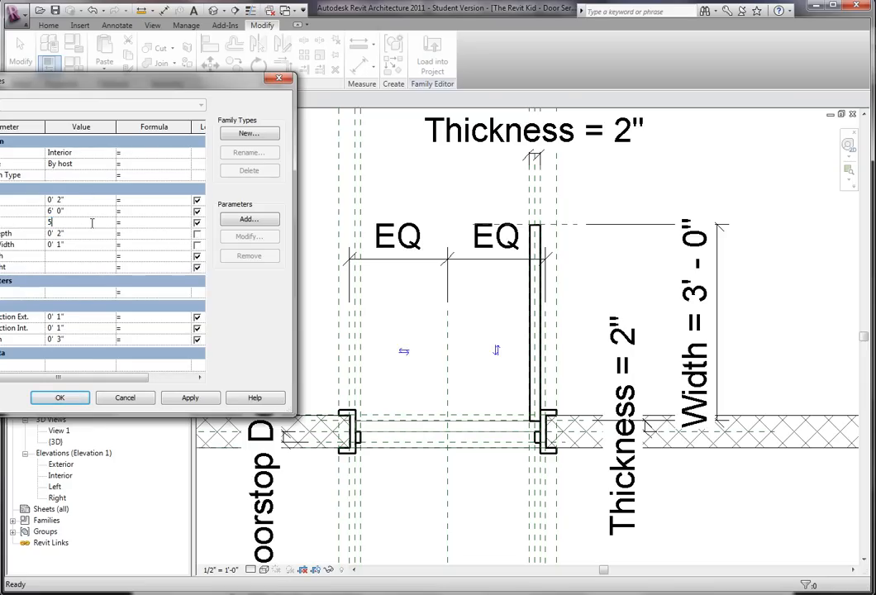
type("5'")
left_click(190, 397)
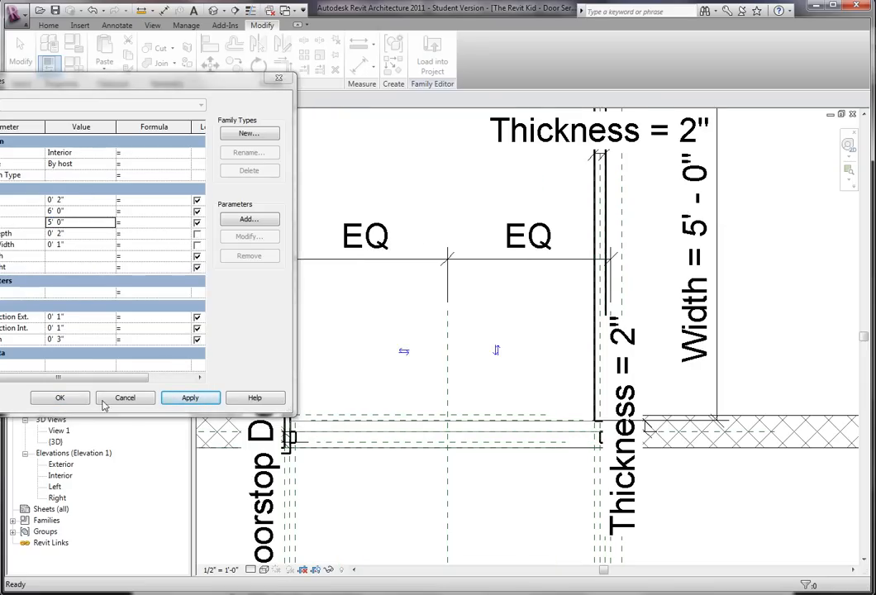
- Flex the door family with a Width of 2' and restore the Width to 3'
left_click(77, 223)
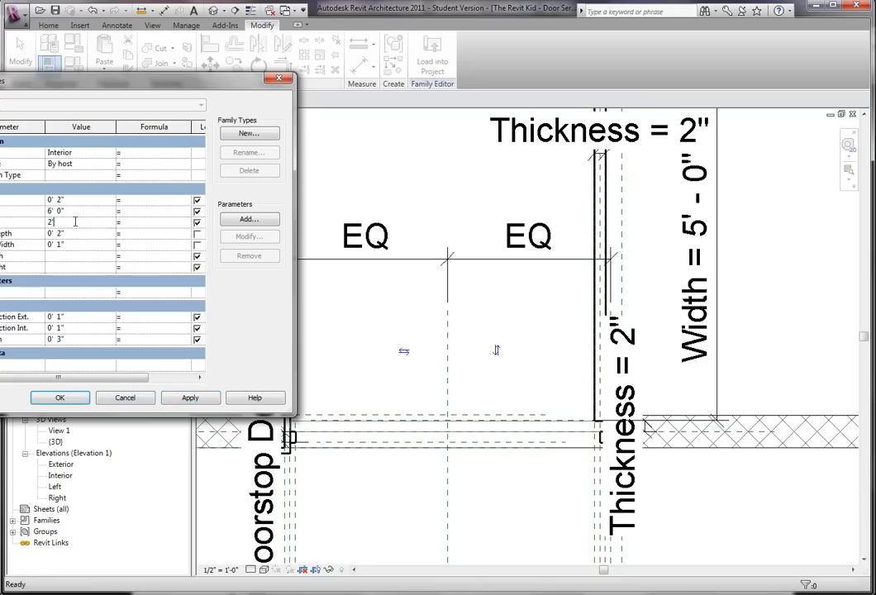
left_click(187, 401)
left_click(75, 221)
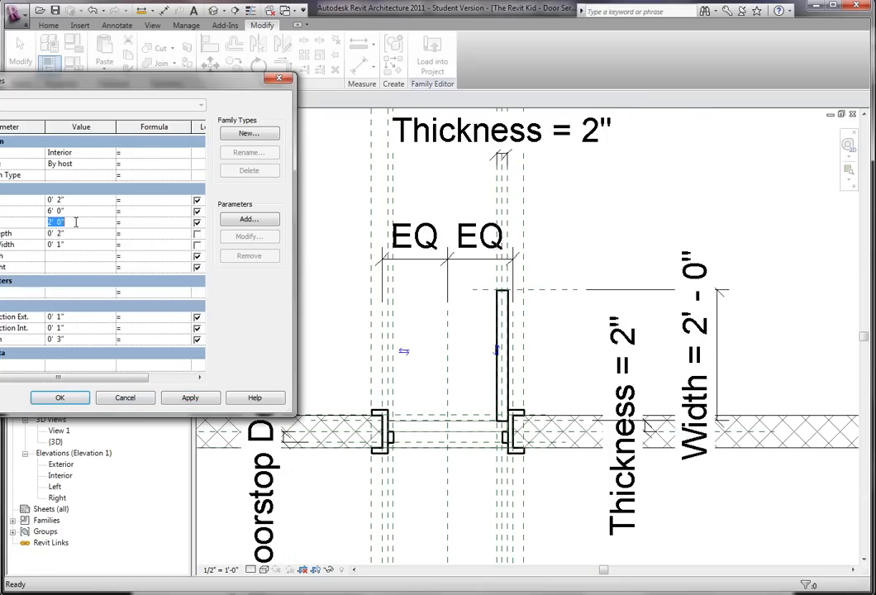
left_click(199, 400)
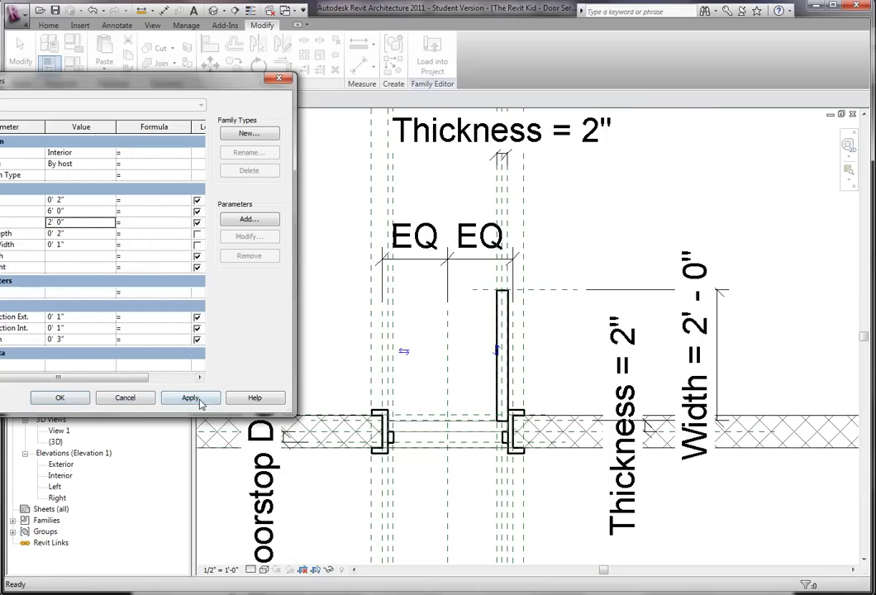
left_click(72, 221)
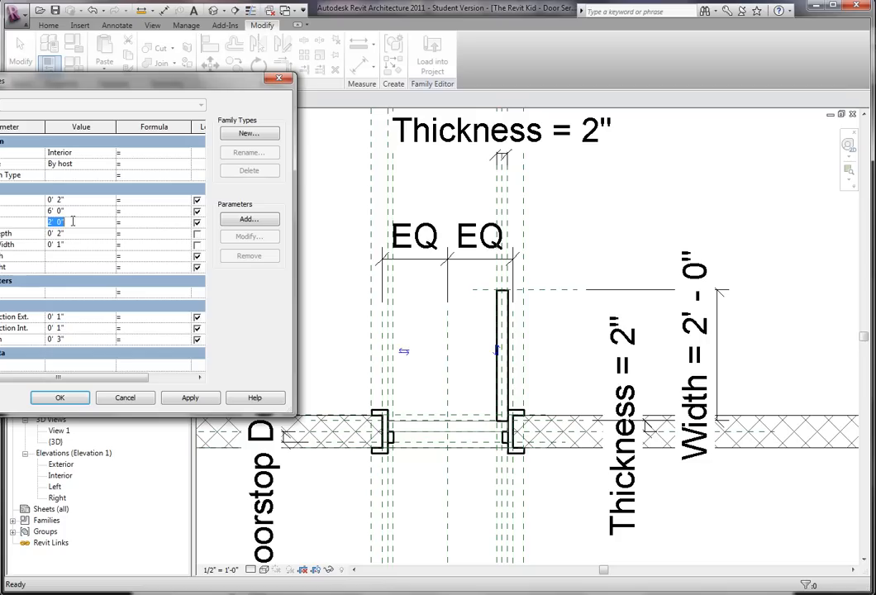
left_click(190, 398)
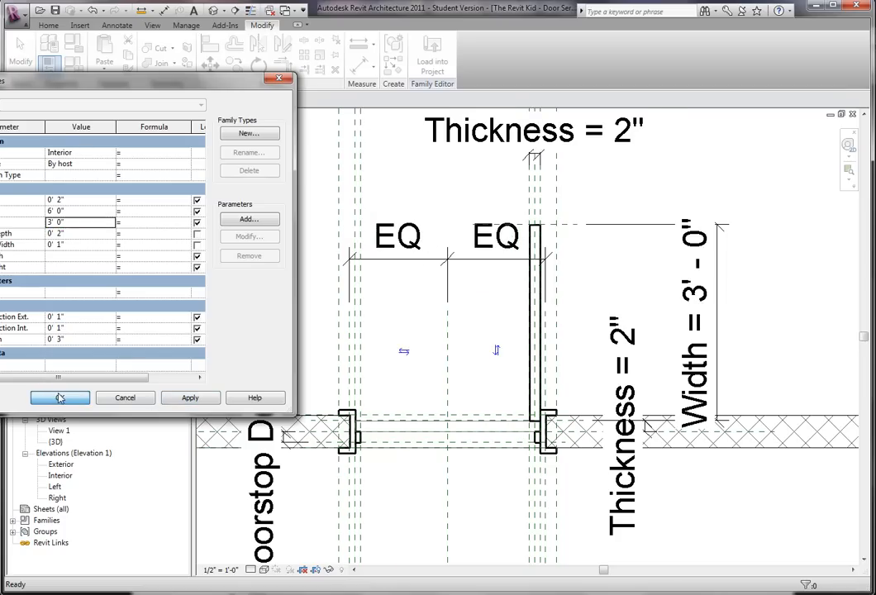
left_click(55, 398)
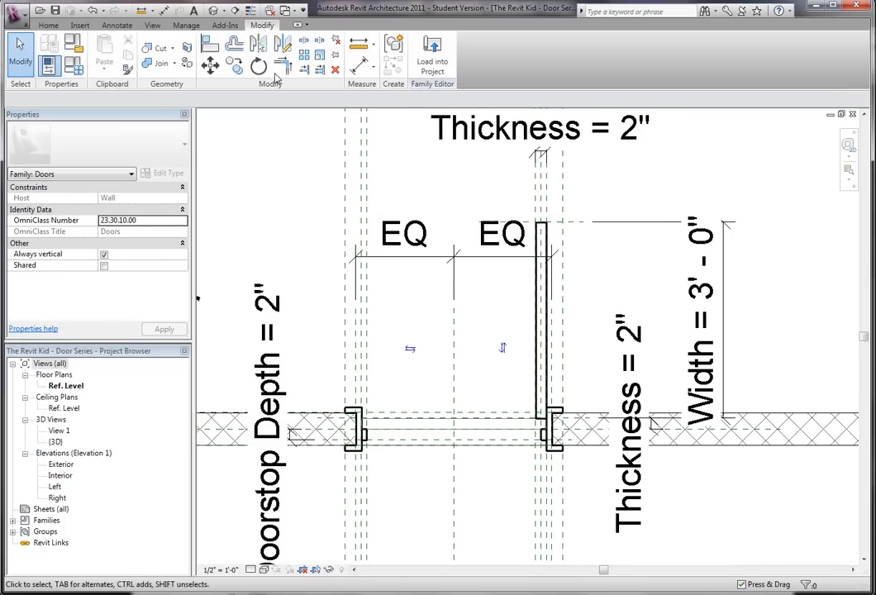
- Draw a 90° Plan Swing [cut] symbolic arc of about 2'-10" radius, centred on the open panel's lower right corner, from the left frame to the panel
left_click(112, 25)
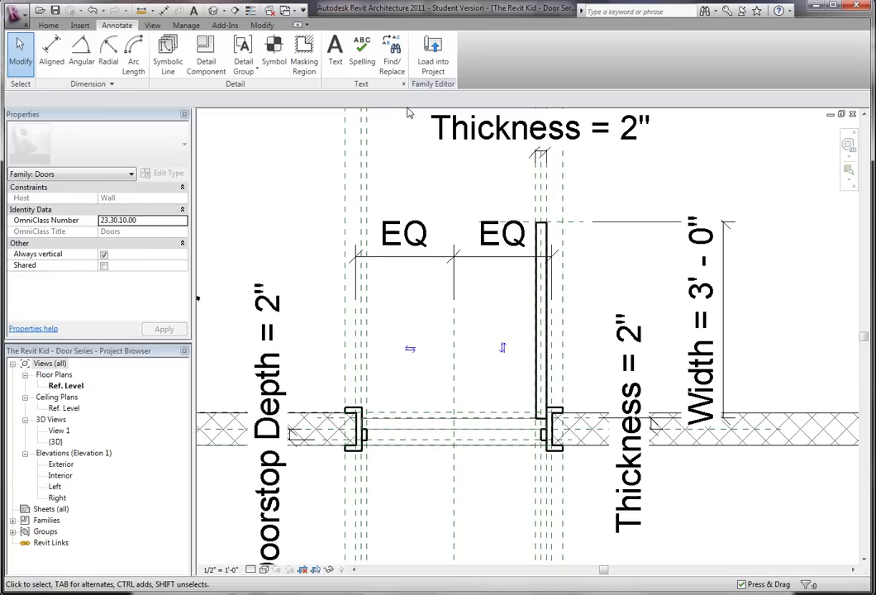
left_click(167, 53)
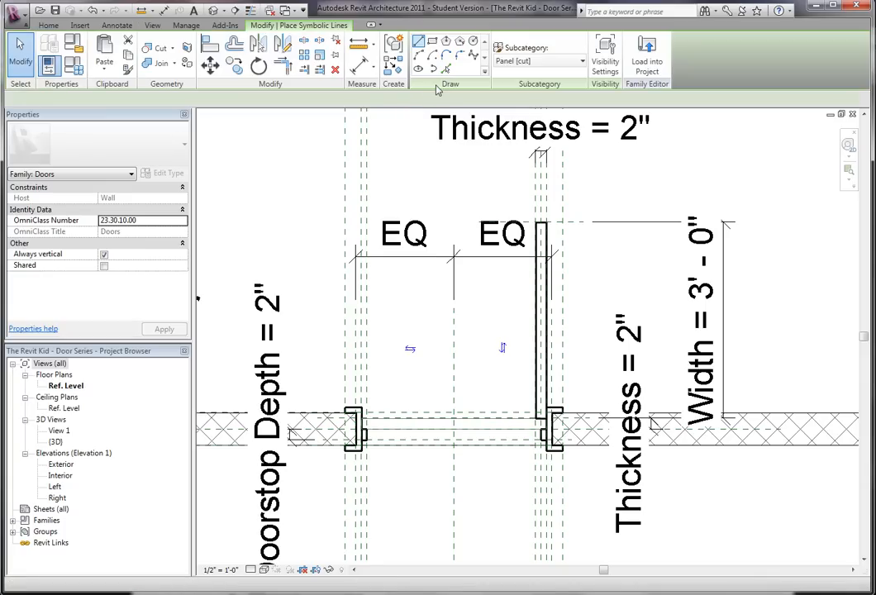
left_click(551, 65)
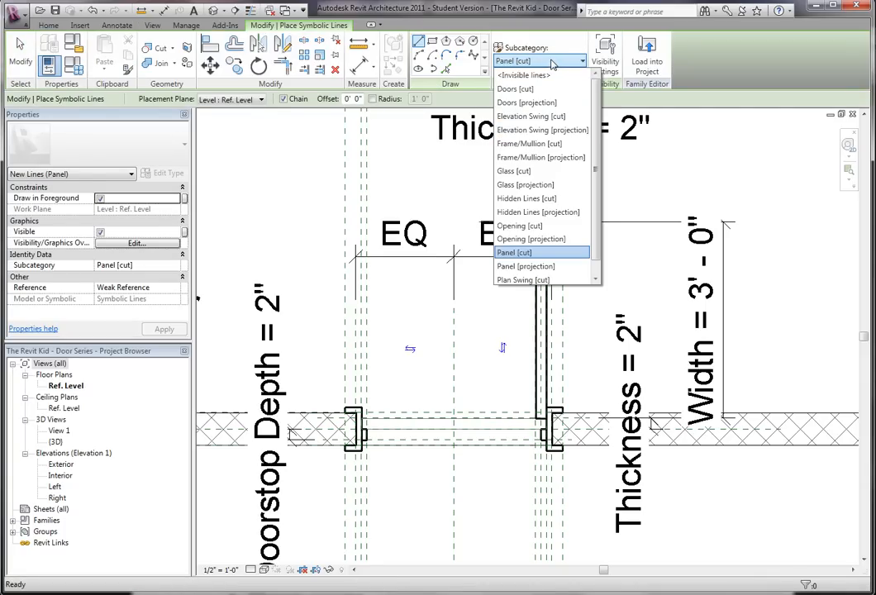
left_click(541, 279)
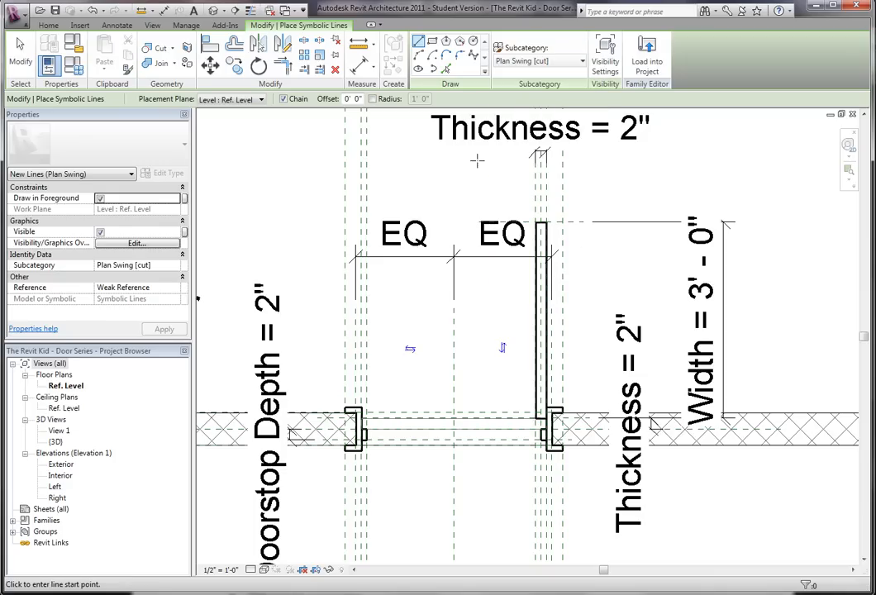
left_click(432, 55)
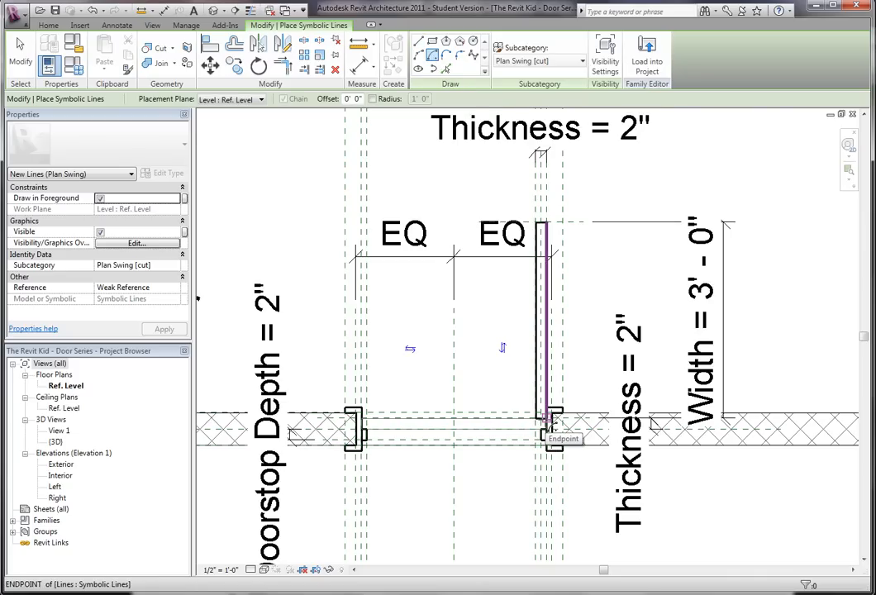
left_click(548, 419)
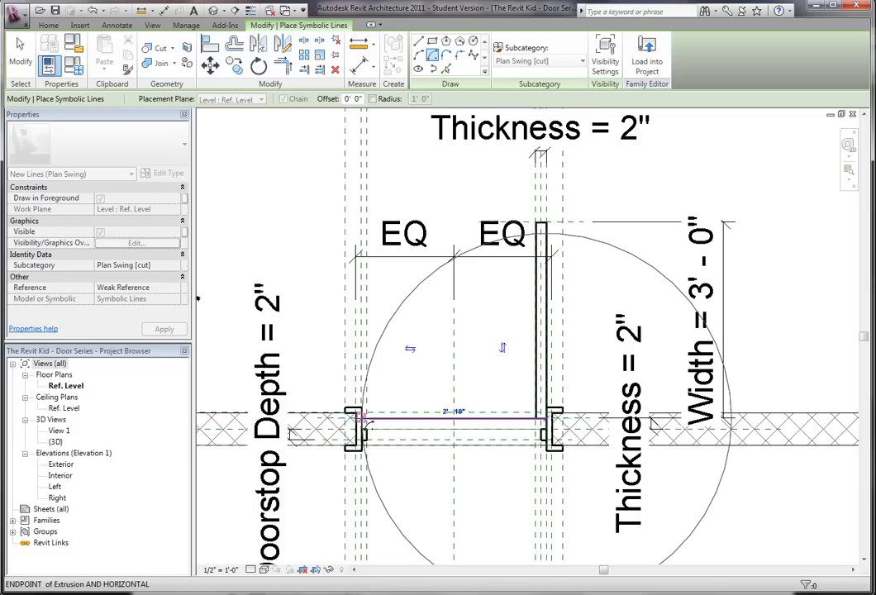
left_click(364, 419)
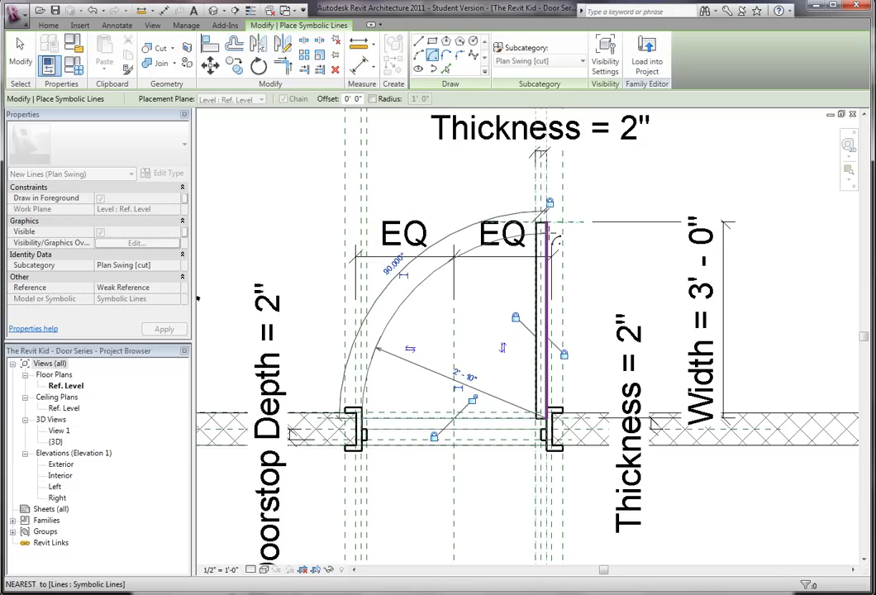
left_click(547, 236)
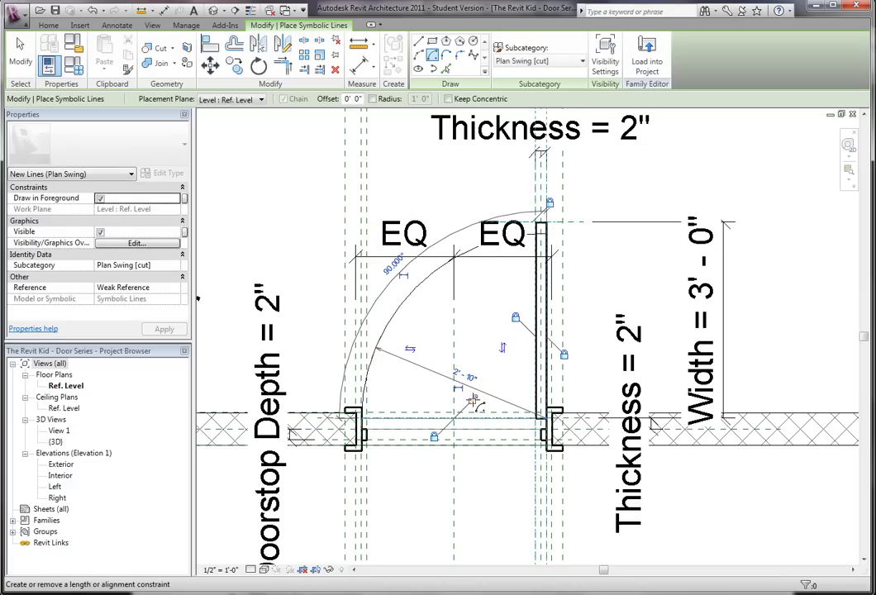
key("Escape")
key("Escape")
- Flex the door swing by applying a Width of 2' in the family types and return the Width to 3'
scroll(584, 266, "down", 2)
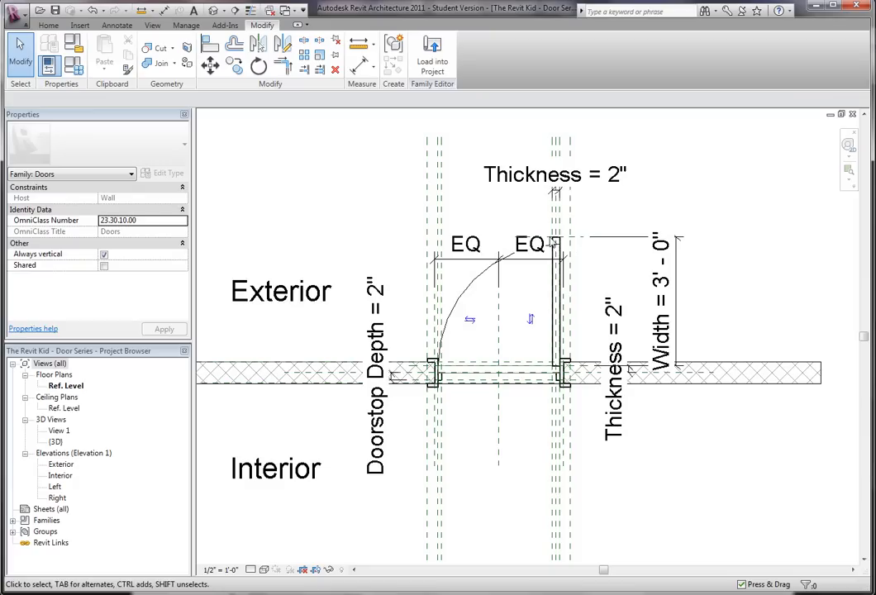
middle_click_drag(488, 328, 486, 356)
scroll(487, 328, "up", 1)
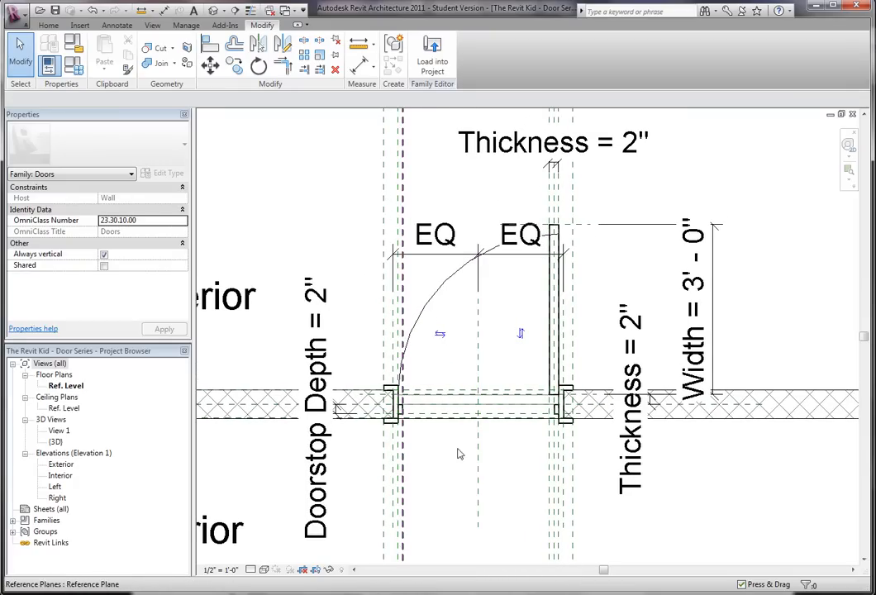
scroll(438, 448, "up", 1)
middle_click_drag(469, 345, 440, 361)
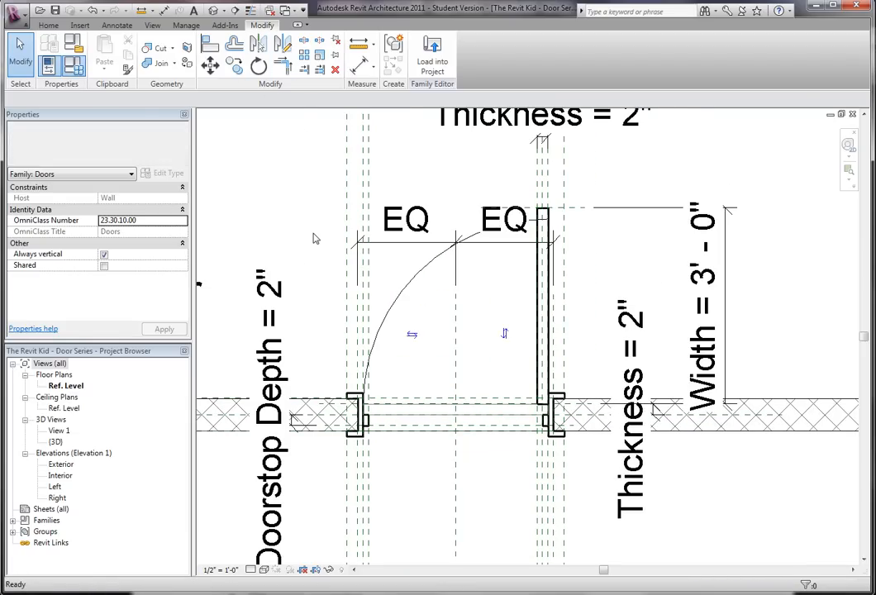
left_click(71, 221)
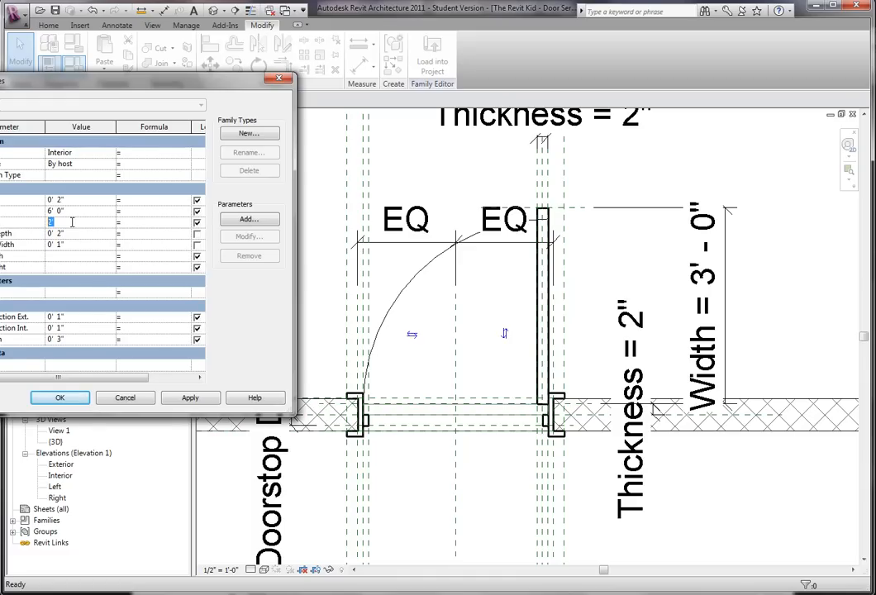
left_click(189, 399)
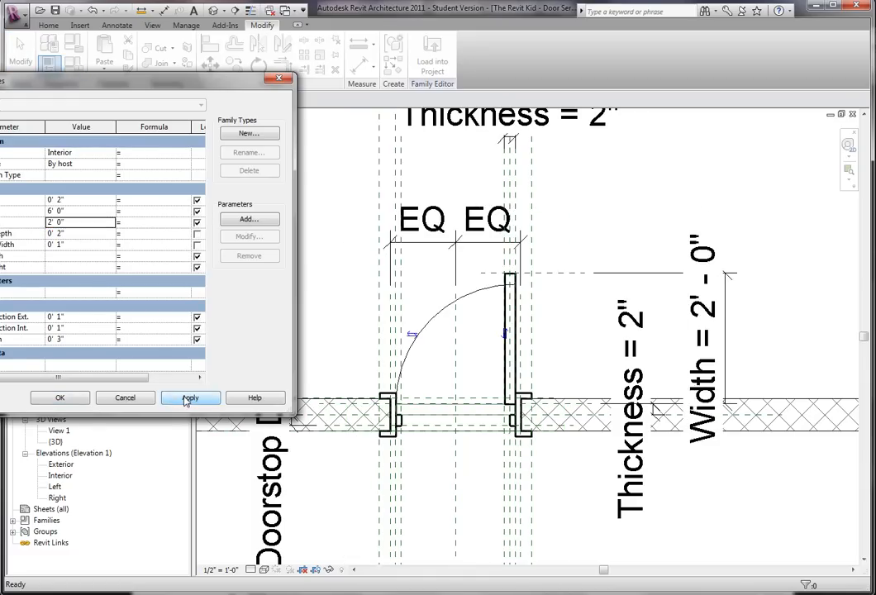
left_click(84, 224)
left_click(187, 398)
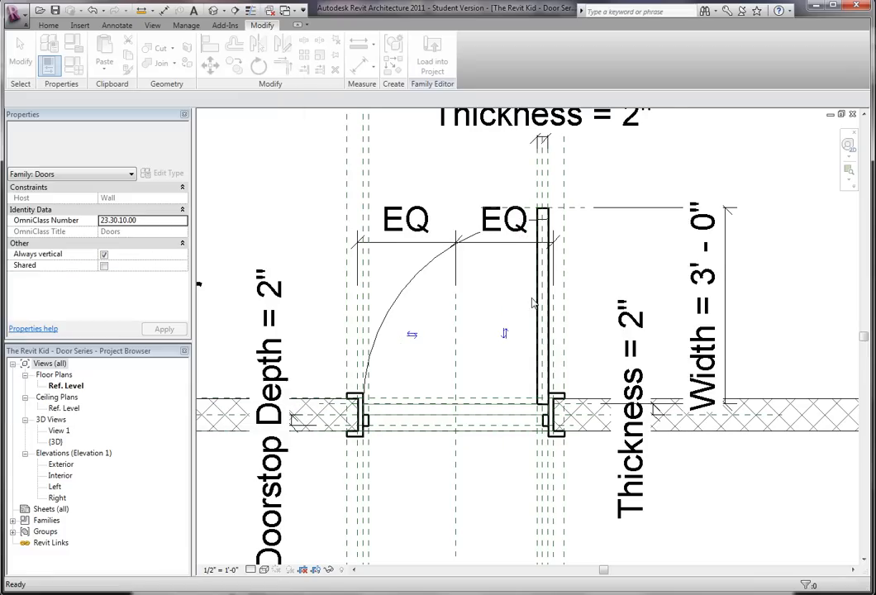
middle_click_drag(595, 331, 581, 345)
scroll(603, 314, "up", 1)
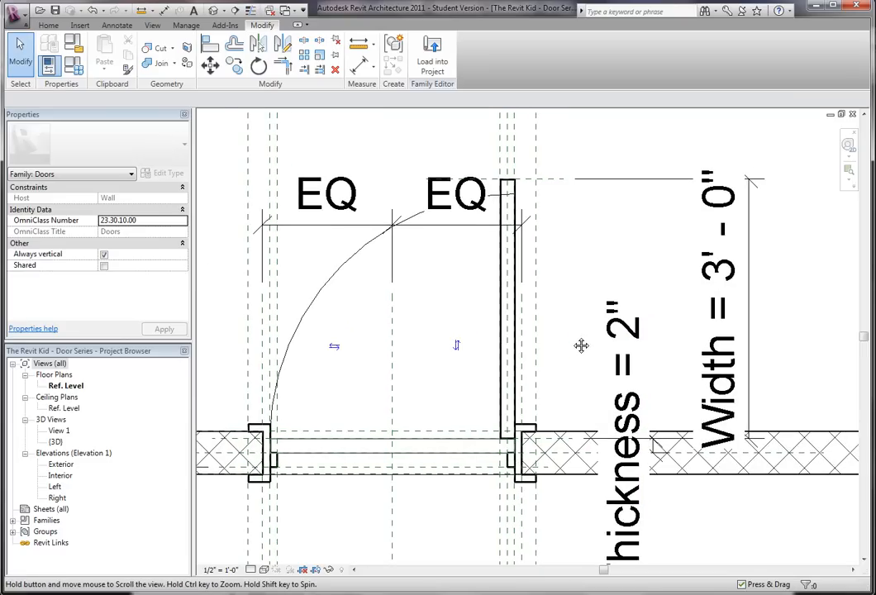
scroll(574, 341, "up", 1)
left_click(719, 397)
left_click(600, 232)
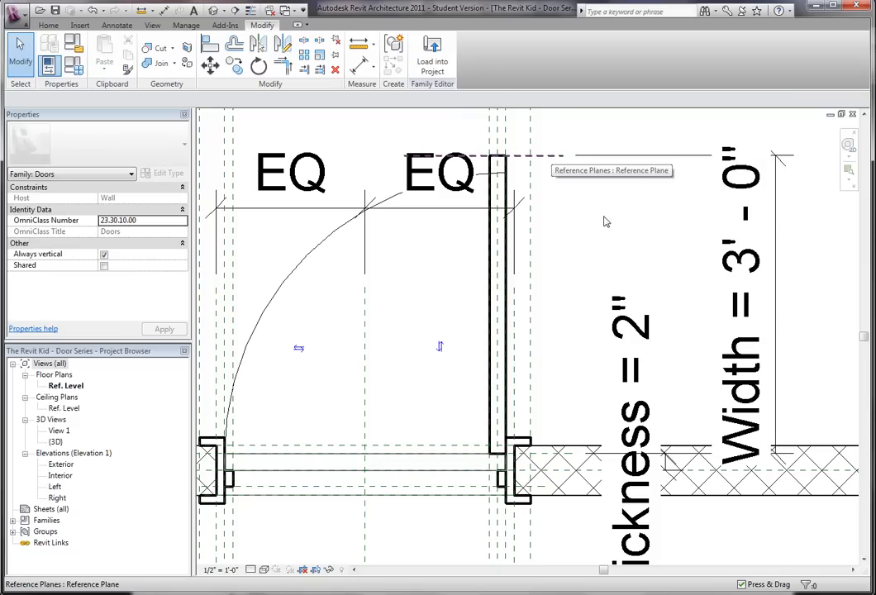
- Move the panel-length dimension's lower witness line to the wall's centre reference plane and set the dimension to 3'
left_click(741, 355)
left_click_drag(681, 459, 545, 473)
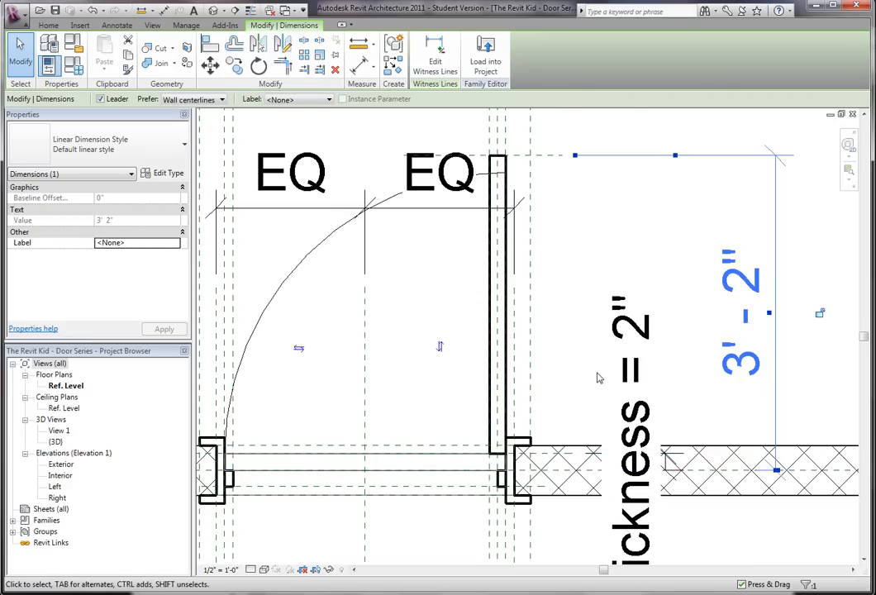
left_click(561, 192)
left_click(537, 155)
left_click(762, 311)
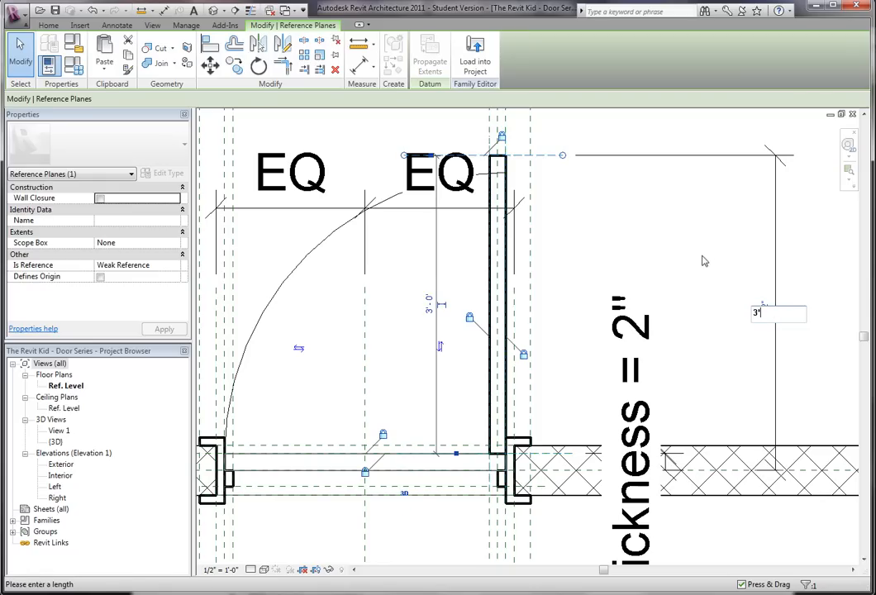
key("Return")
left_click(612, 236)
- Label the 3'-0" dimension beside the open door panel with the Width parameter
scroll(598, 231, "down", 1)
middle_click_drag(600, 234, 602, 252)
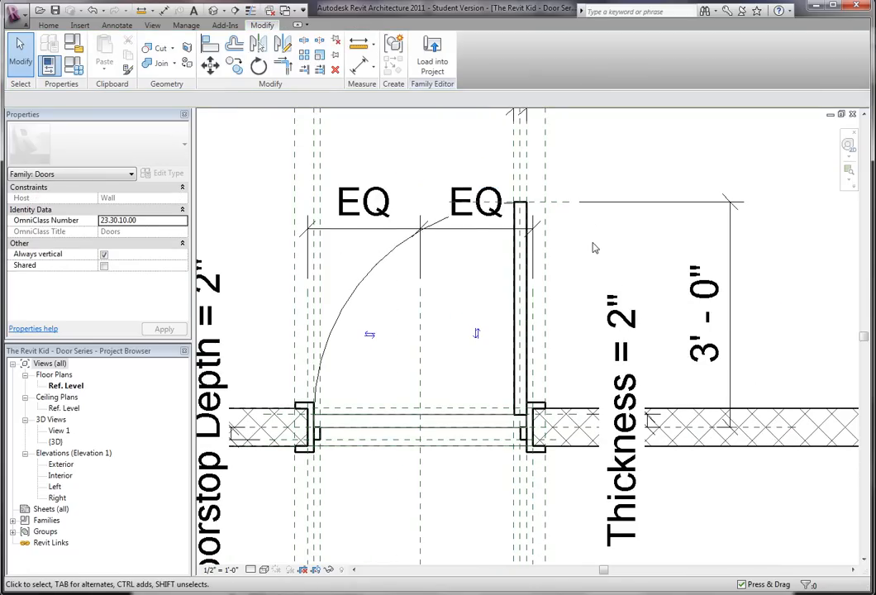
scroll(595, 249, "up", 1)
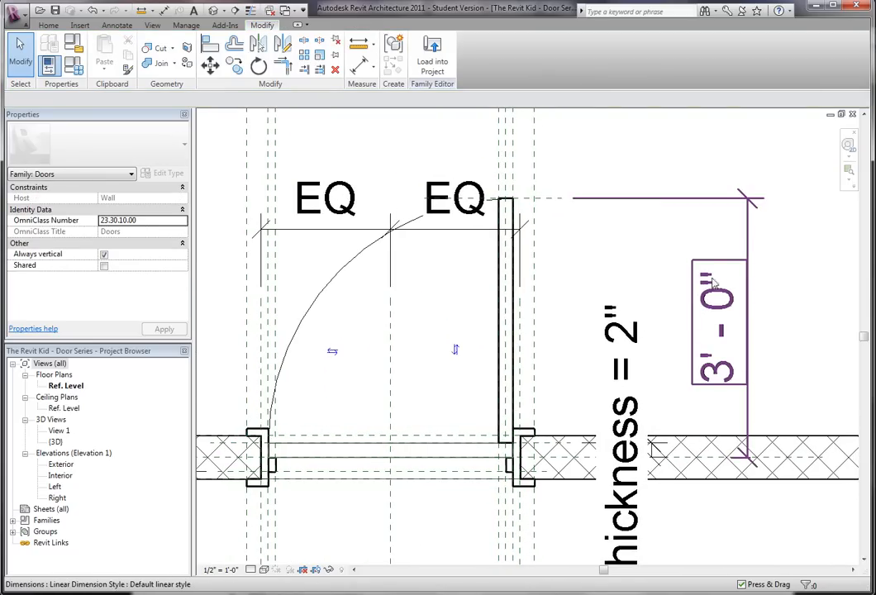
left_click(725, 304)
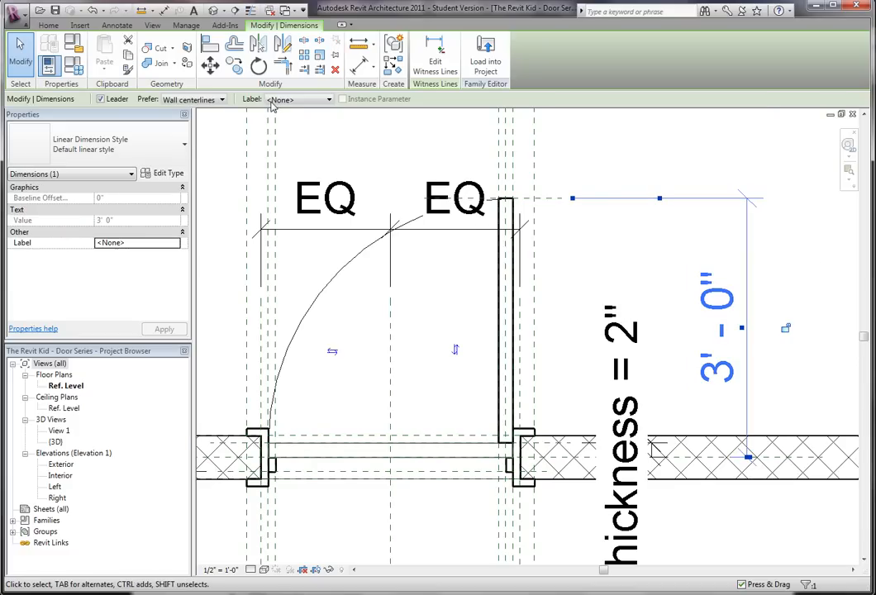
left_click(281, 100)
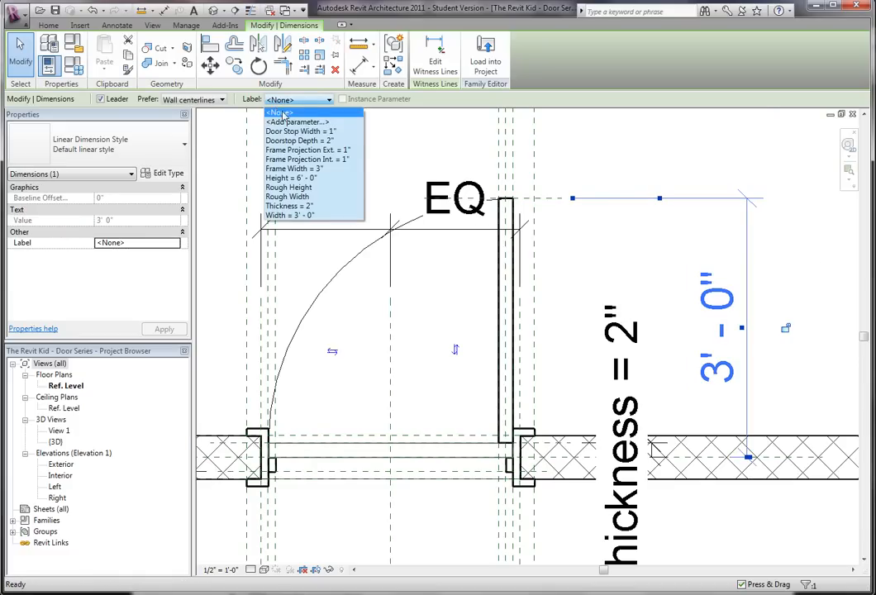
left_click(304, 215)
left_click(623, 161)
- Examine the swing arc's end at the left frame and the dimensions around the open panel
scroll(623, 165, "down", 3)
middle_click_drag(624, 166, 623, 226)
scroll(616, 215, "down", 2)
scroll(479, 355, "up", 5)
middle_click_drag(381, 375, 380, 374)
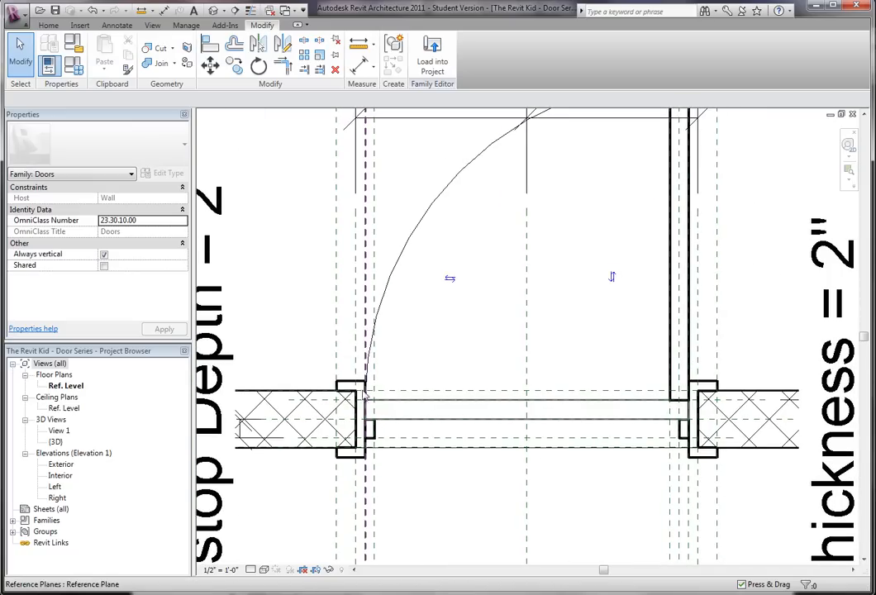
scroll(483, 360, "down", 2)
middle_click_drag(483, 360, 423, 404)
scroll(450, 400, "down", 1)
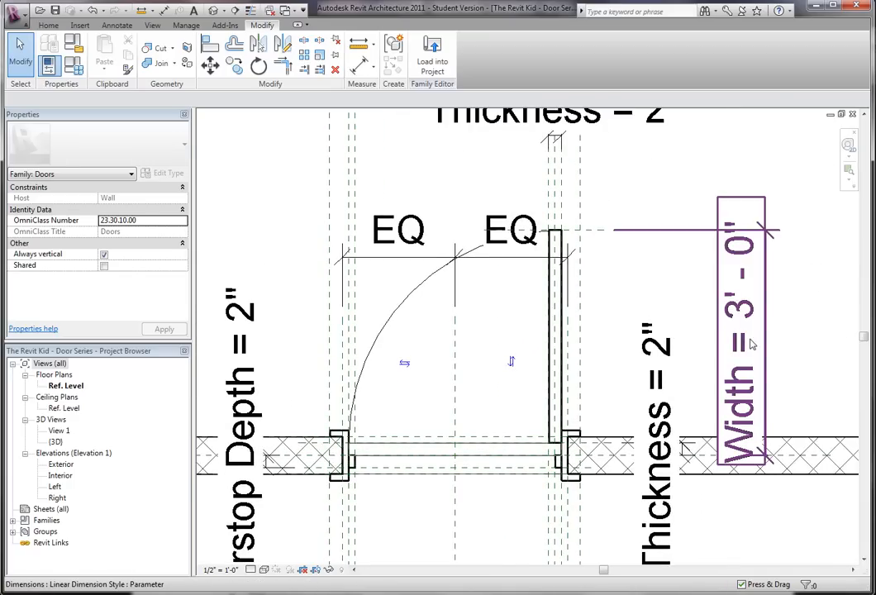
scroll(750, 340, "down", 1)
middle_click_drag(750, 342, 636, 358)
scroll(639, 347, "down", 3)
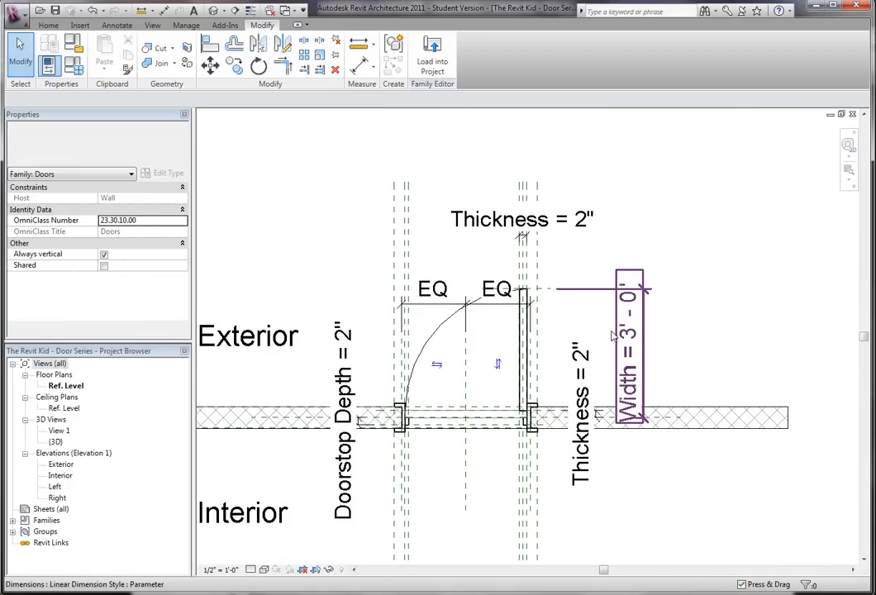
scroll(619, 290, "up", 1)
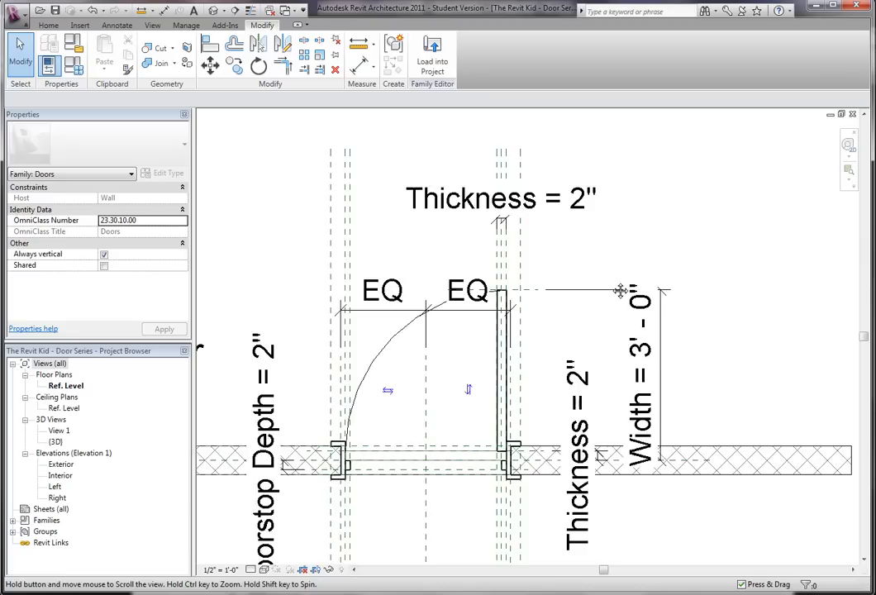
middle_click_drag(619, 290, 691, 284)
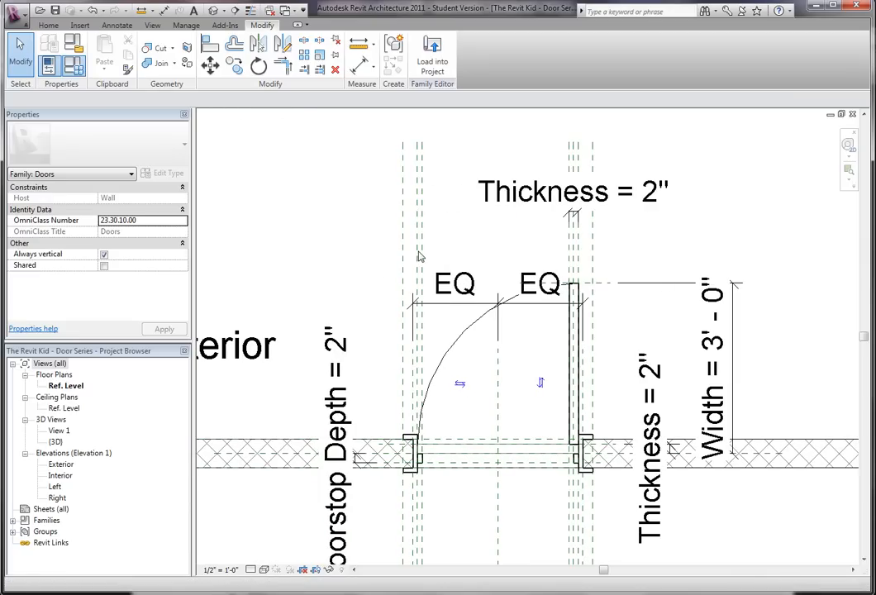
- Review the door family's parameters in the family types and inspect the open panel in plan
left_click(74, 66)
left_click_drag(158, 84, 235, 33)
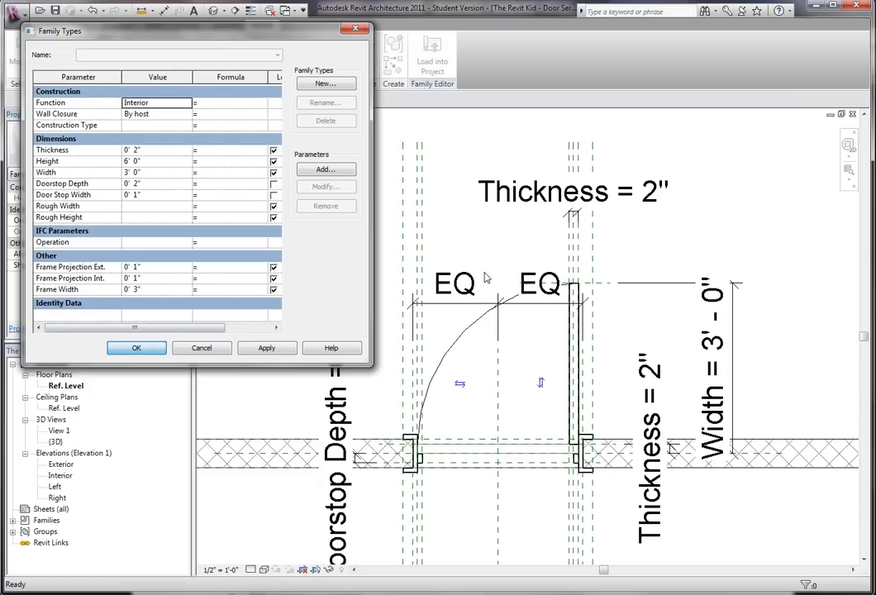
left_click(123, 344)
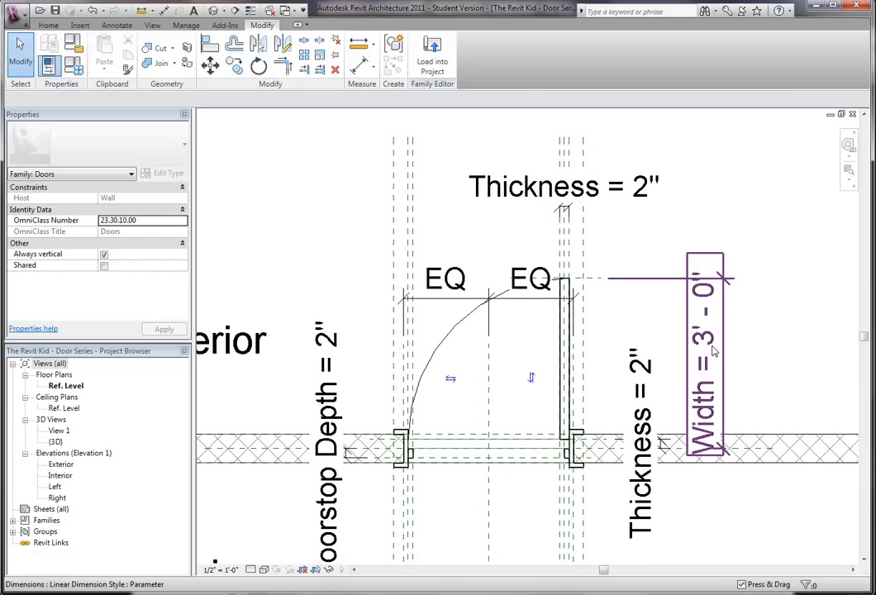
scroll(680, 287, "up", 3)
middle_click_drag(680, 288, 728, 188)
scroll(631, 253, "down", 1)
middle_click_drag(341, 178, 344, 192)
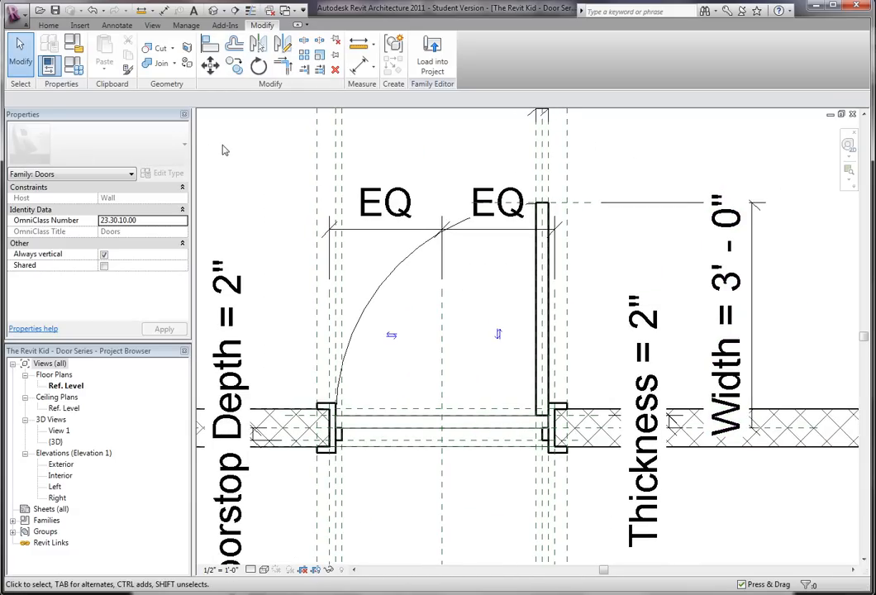
middle_click_drag(393, 108, 421, 137)
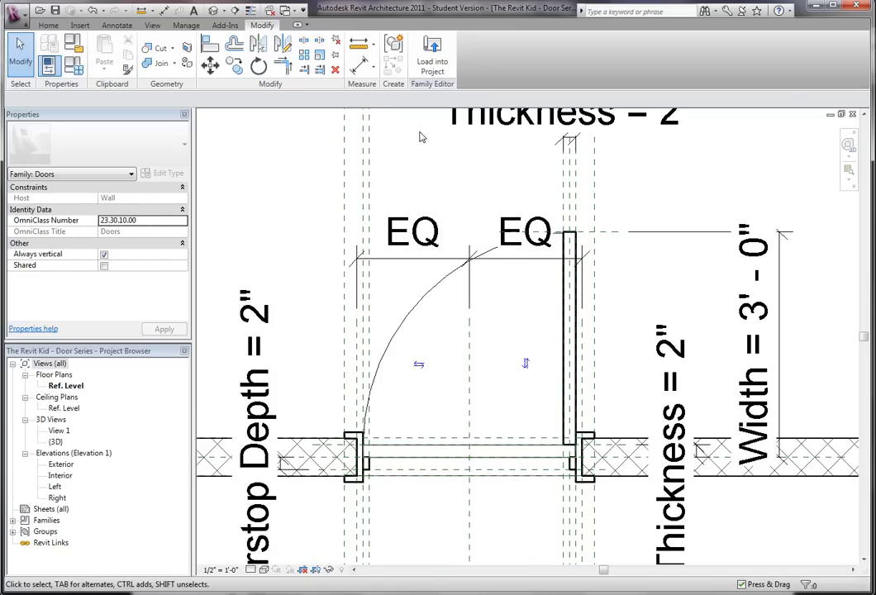
- Load the door family into Project1 and open the Level 1 floor plan
left_click(433, 66)
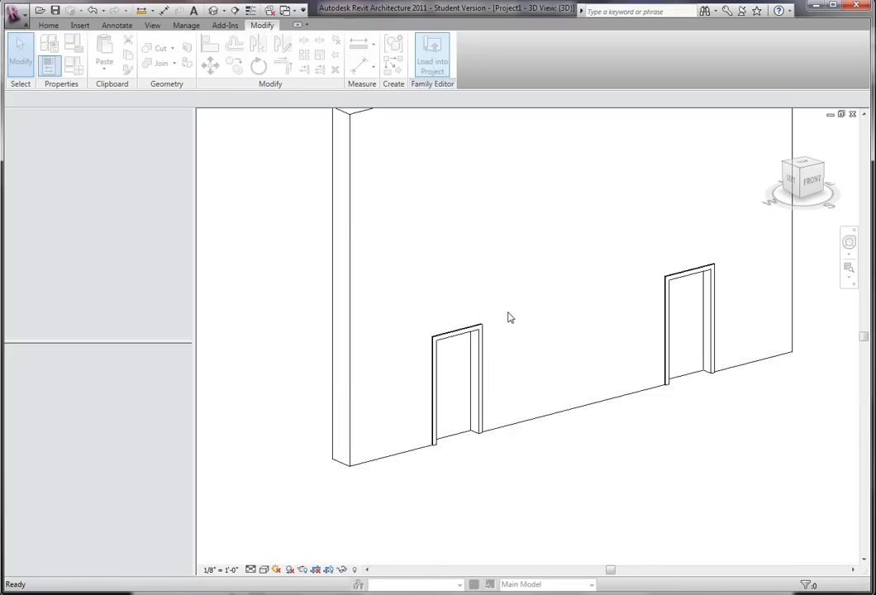
left_click(435, 320)
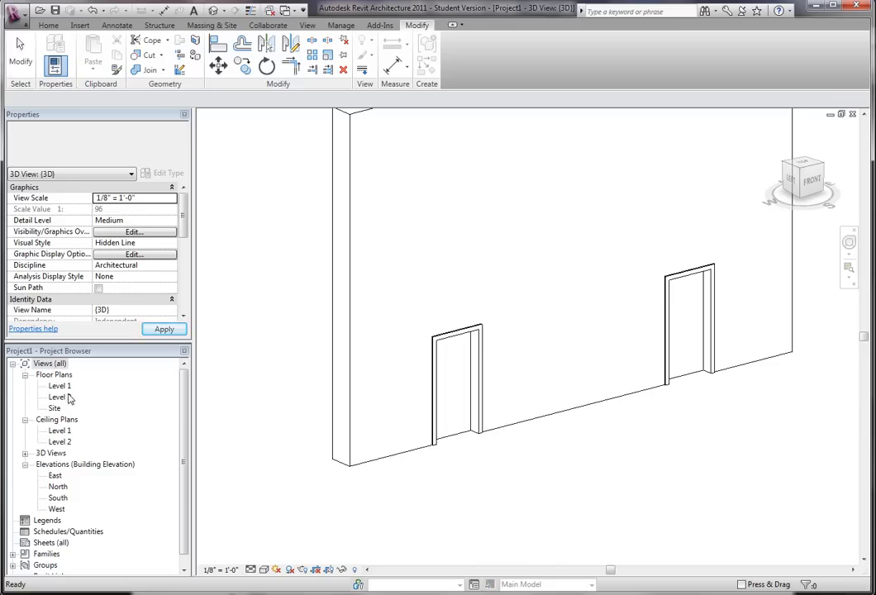
double_click(57, 386)
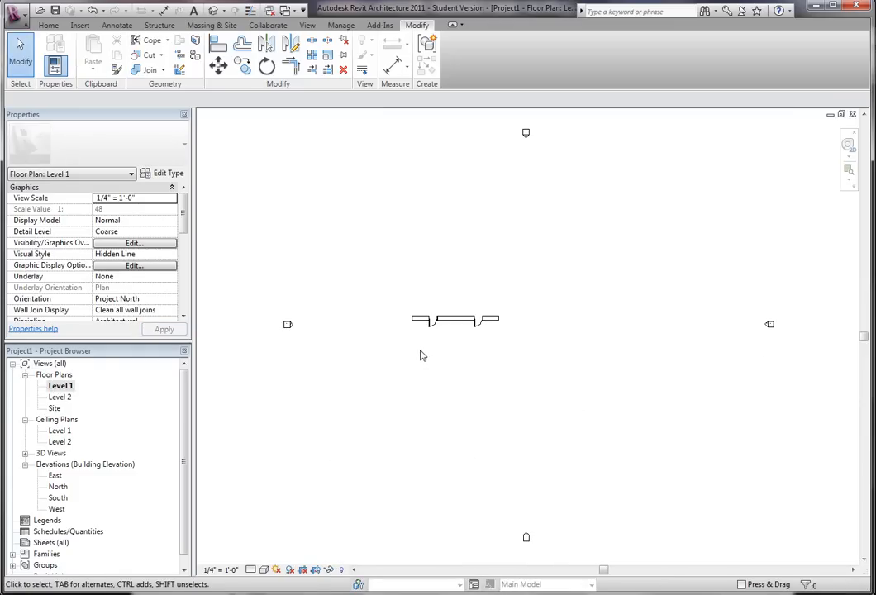
- Flip the left door so its panel opens above the wall and hinges at the right jamb
scroll(446, 320, "up", 6)
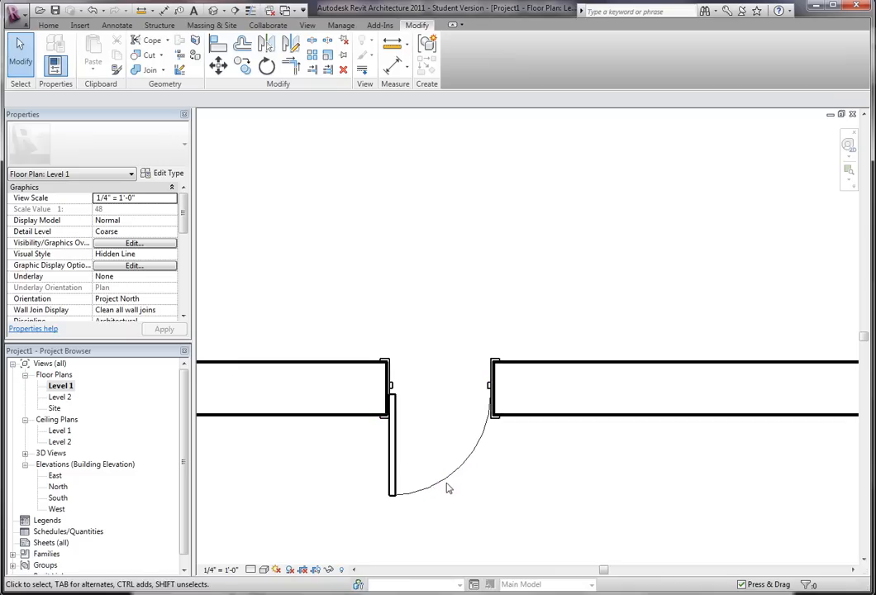
left_click(437, 492)
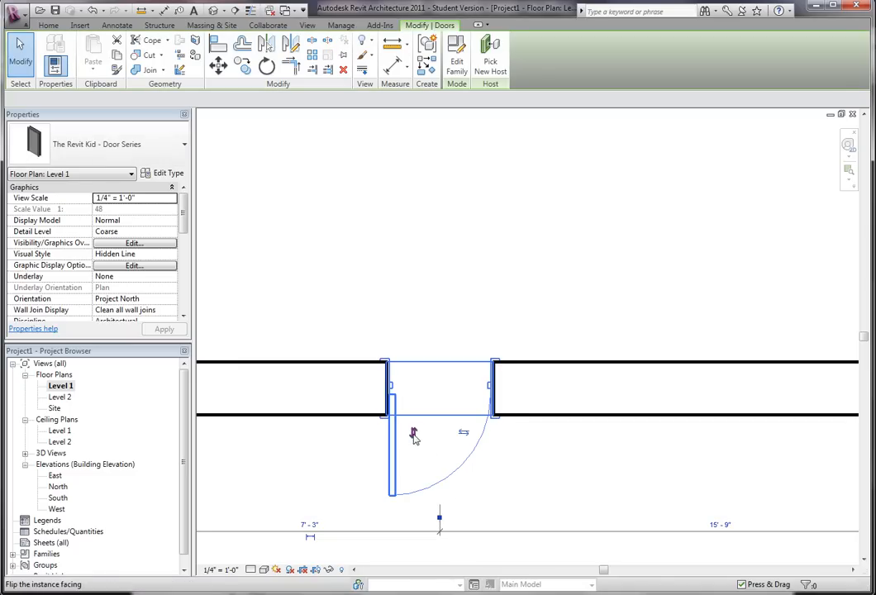
left_click(464, 344)
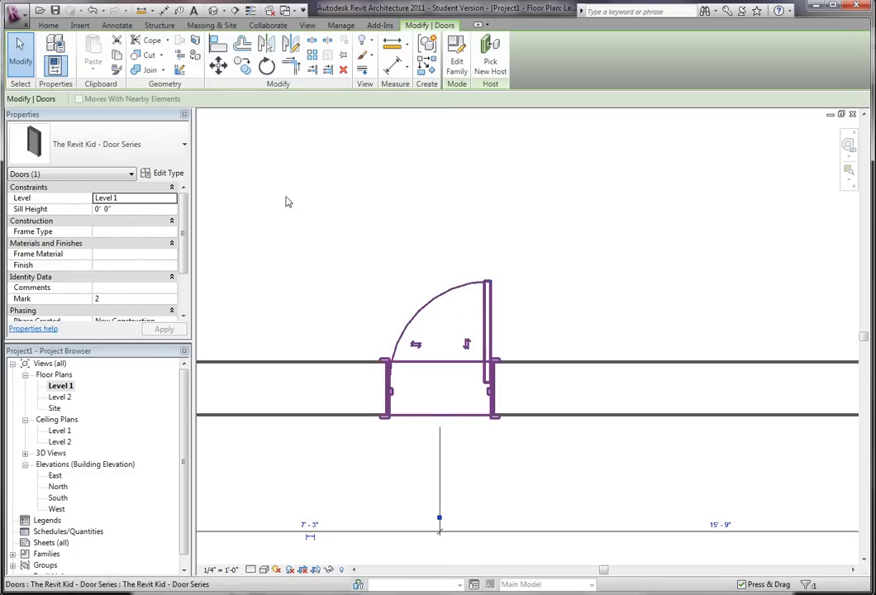
- Set the door type's Width to 6' 0" and its Thickness to 0' 4" in the type properties
left_click(166, 174)
left_click(304, 329)
type("6' 0\"")
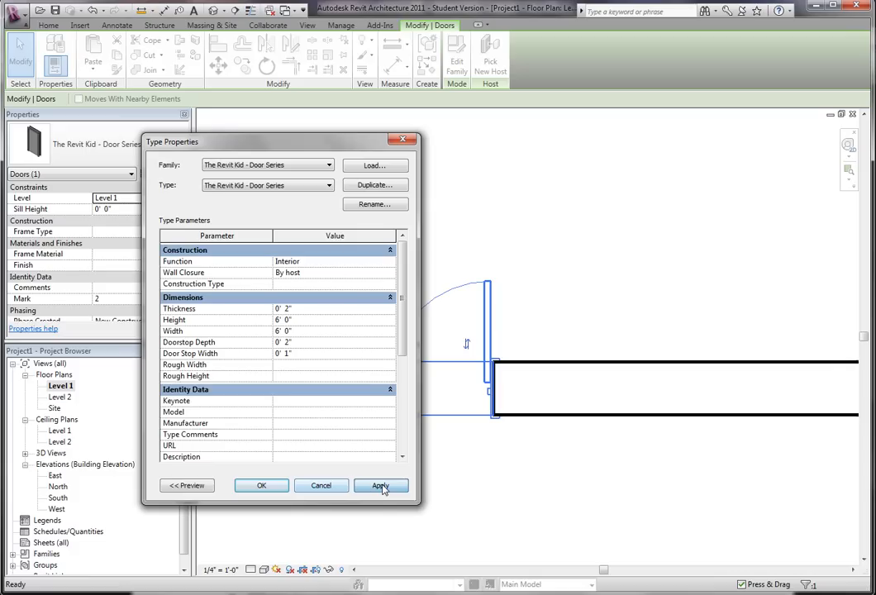
left_click(380, 485)
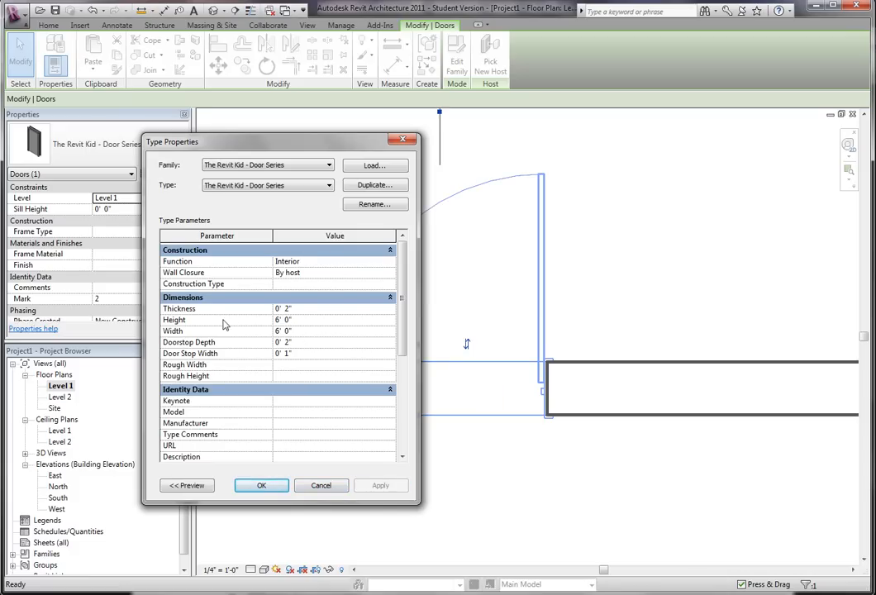
type("4")
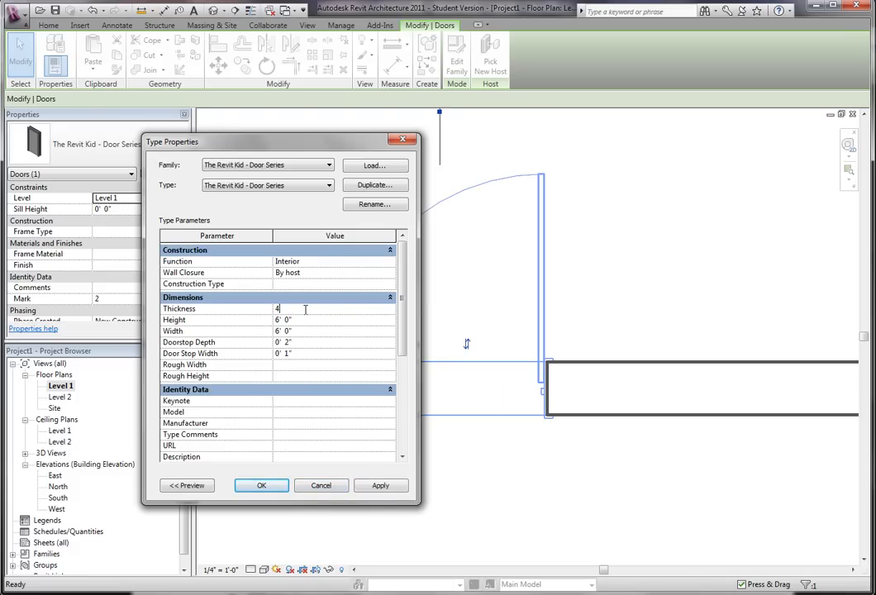
left_click(277, 486)
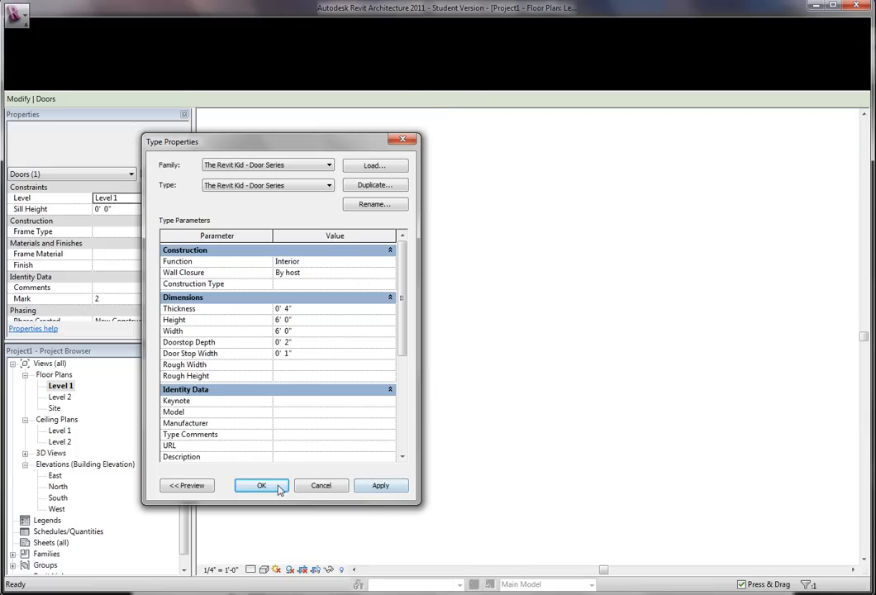
left_click(512, 426)
- Examine the panels, jambs and swing arcs of both resized doors in the Level 1 floor plan
scroll(519, 407, "up", 3)
middle_click_drag(561, 275, 541, 337)
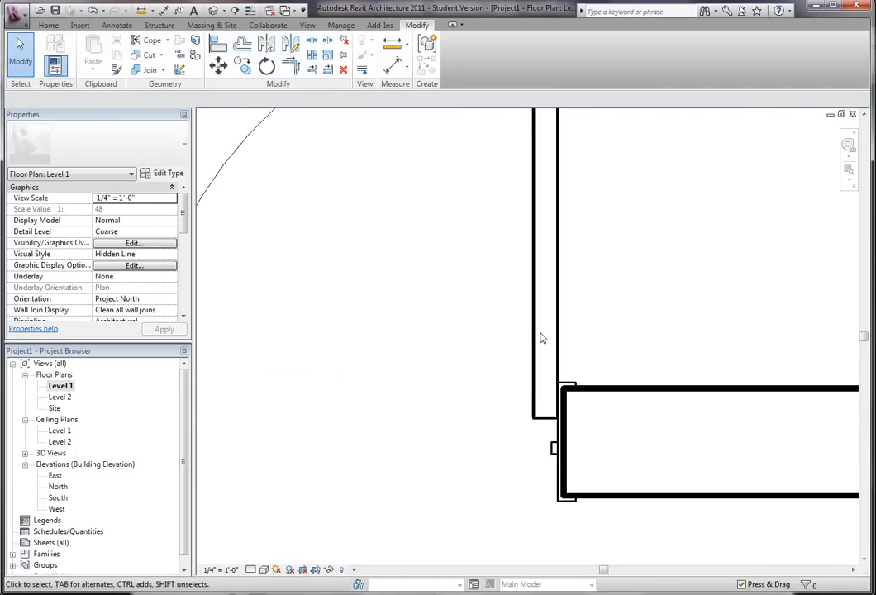
scroll(541, 336, "down", 2)
scroll(631, 239, "down", 5)
middle_click_drag(631, 240, 316, 267)
scroll(397, 334, "down", 2)
middle_click_drag(462, 348, 483, 329)
scroll(461, 349, "down", 1)
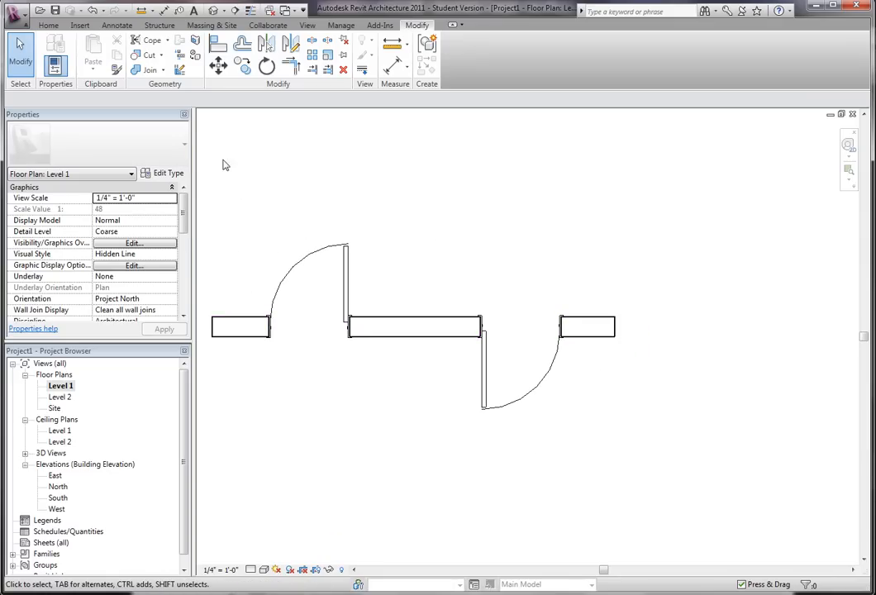
middle_click_drag(466, 224, 471, 211)
scroll(443, 265, "up", 2)
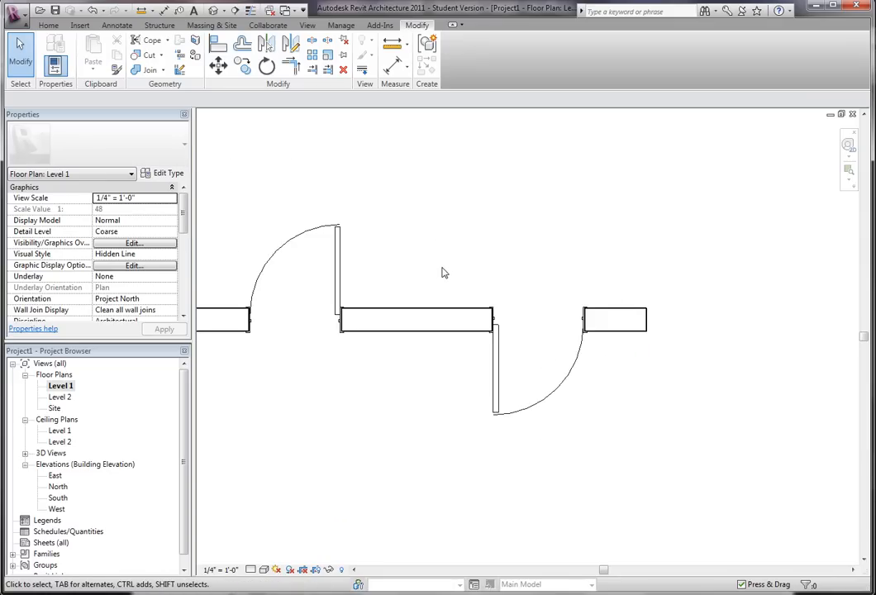
middle_click_drag(453, 274, 582, 316)
scroll(480, 292, "up", 1)
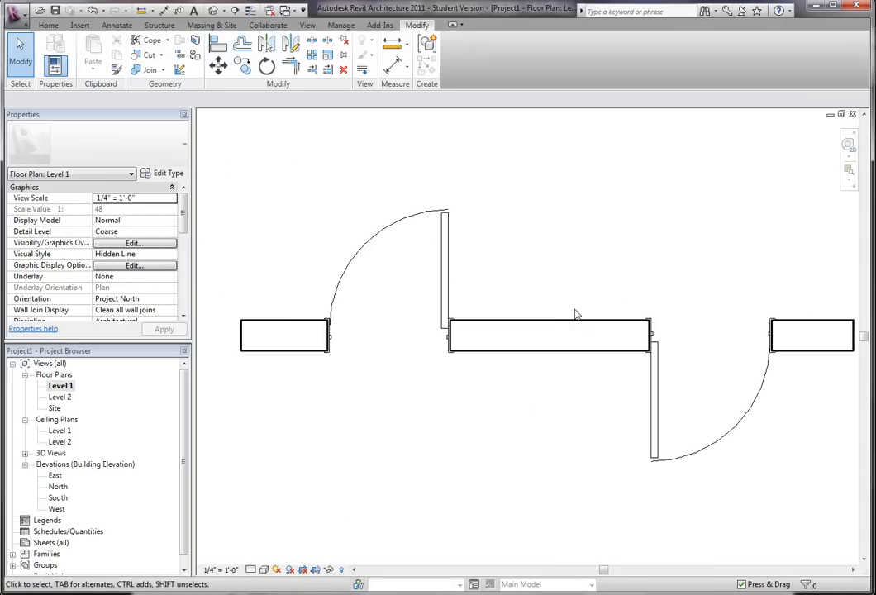
scroll(576, 315, "up", 1)
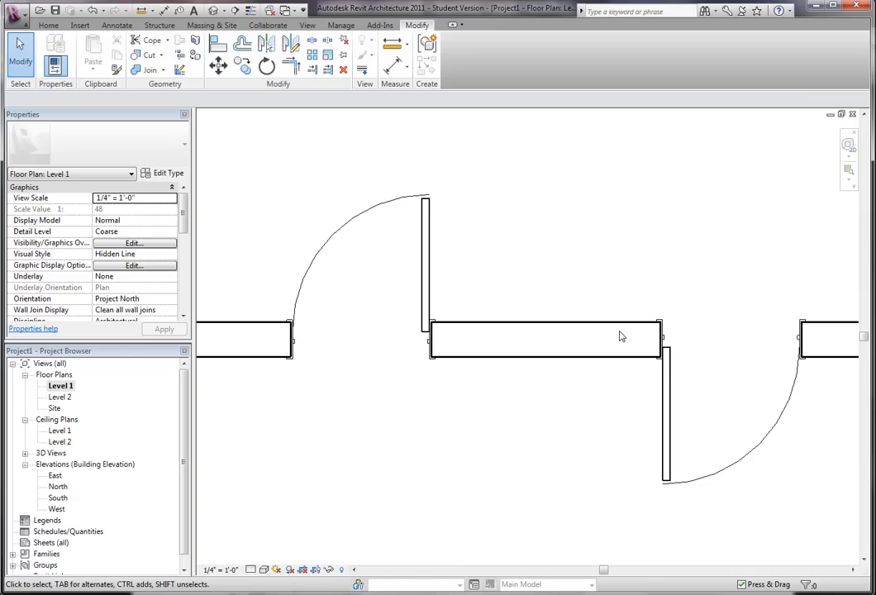
left_click(851, 593)
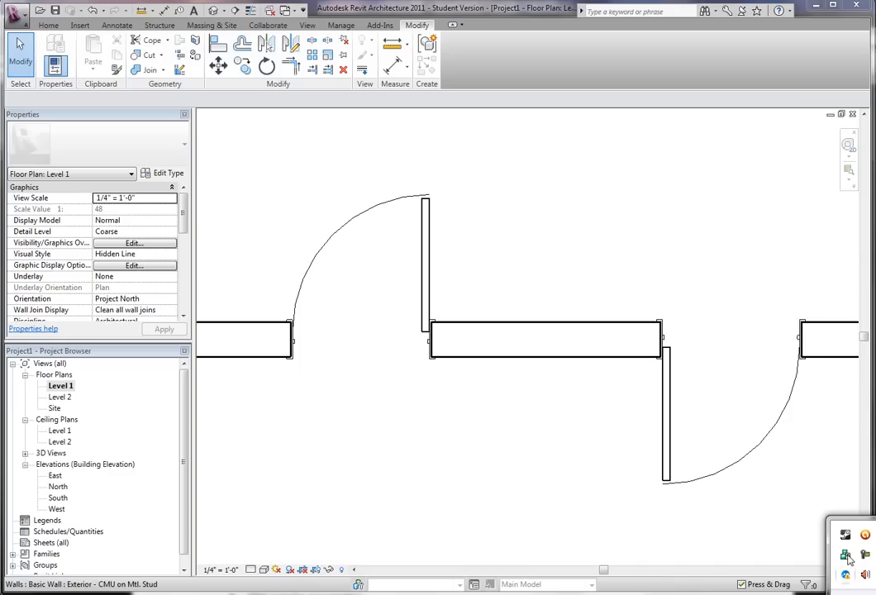